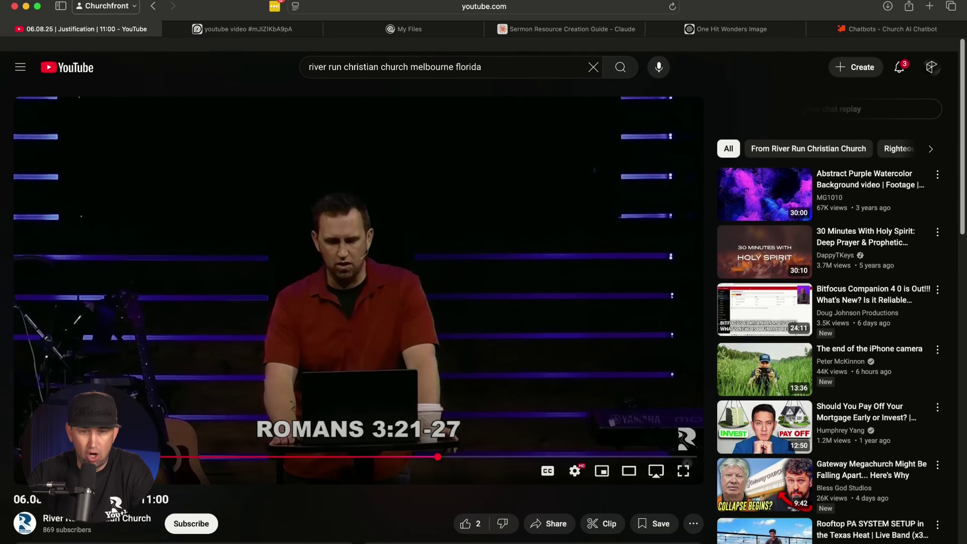
Step: Copy the sermon livestream's YouTube URL and paste it into OpusClip's Home link field
{"action": "key", "text": "super+l"}
{"action": "key", "text": "ctrl+Tab"}
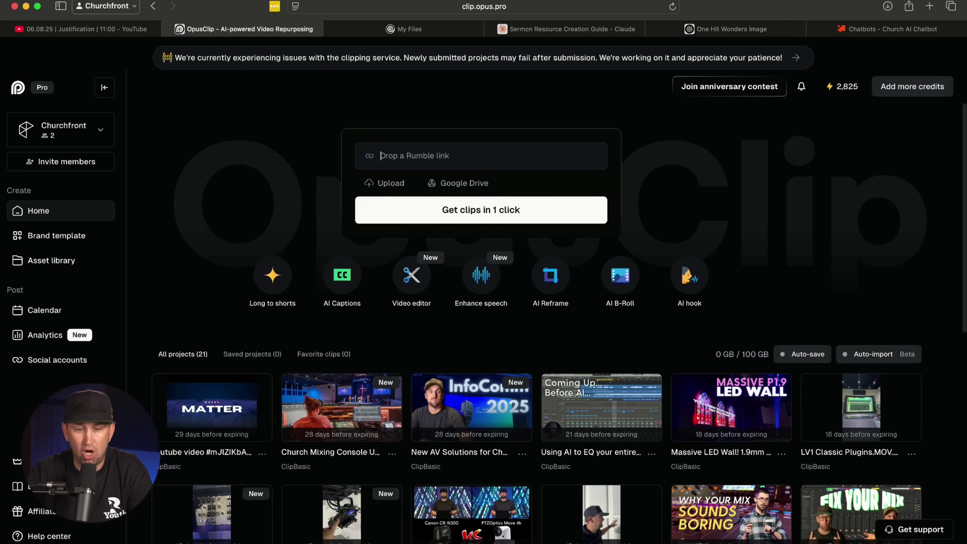
{"action": "key", "text": "super+v"}
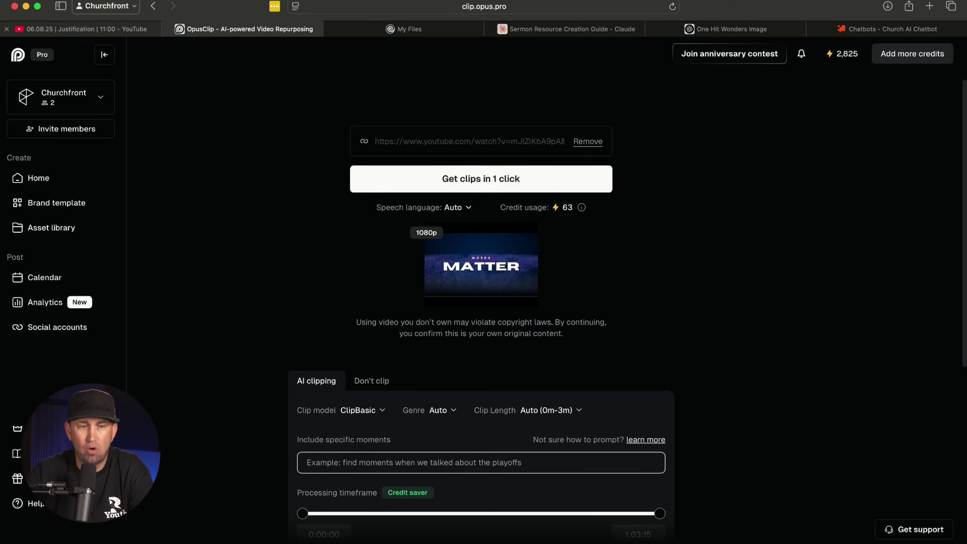
Step: Move the processing start to where the sermon begins, then remove the pasted link setup
{"action": "left_click", "coordinate": [81, 29]}
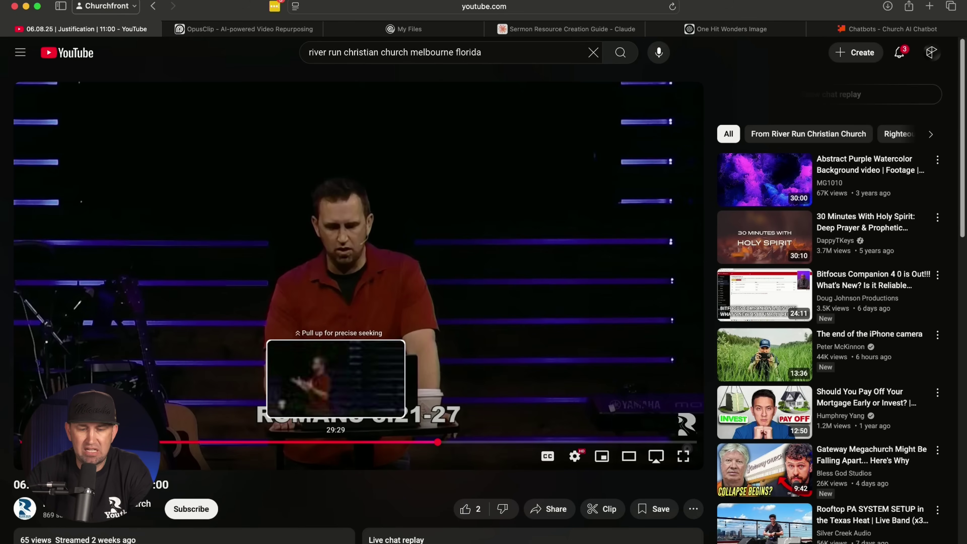
{"action": "left_click", "coordinate": [244, 28]}
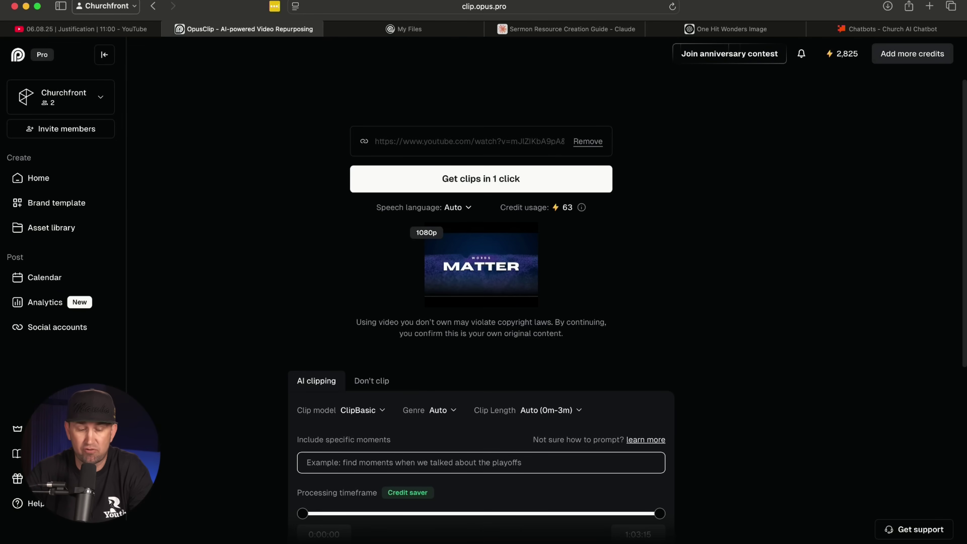
{"action": "left_click_drag", "start_coordinate": [303, 513], "coordinate": [479, 513]}
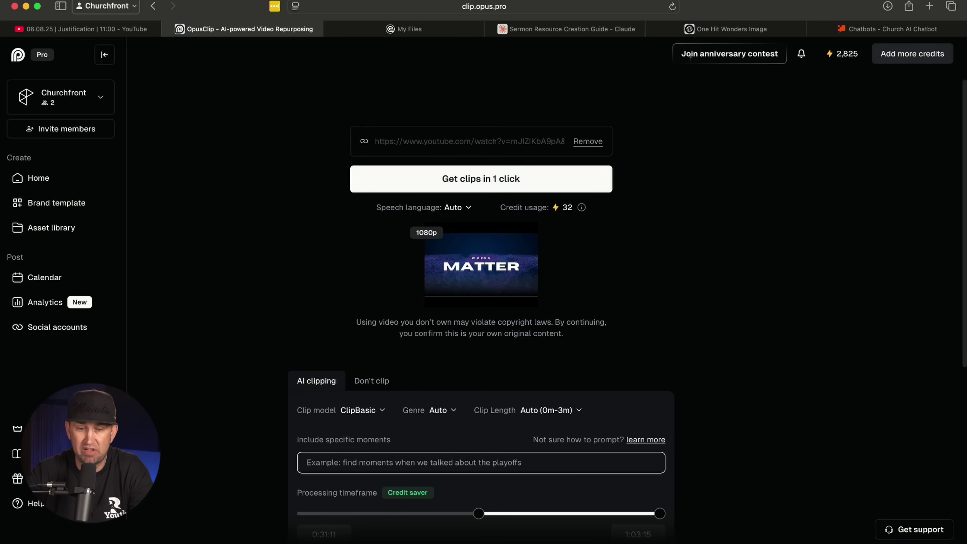
{"action": "left_click", "coordinate": [588, 141]}
{"action": "key", "text": "Return"}
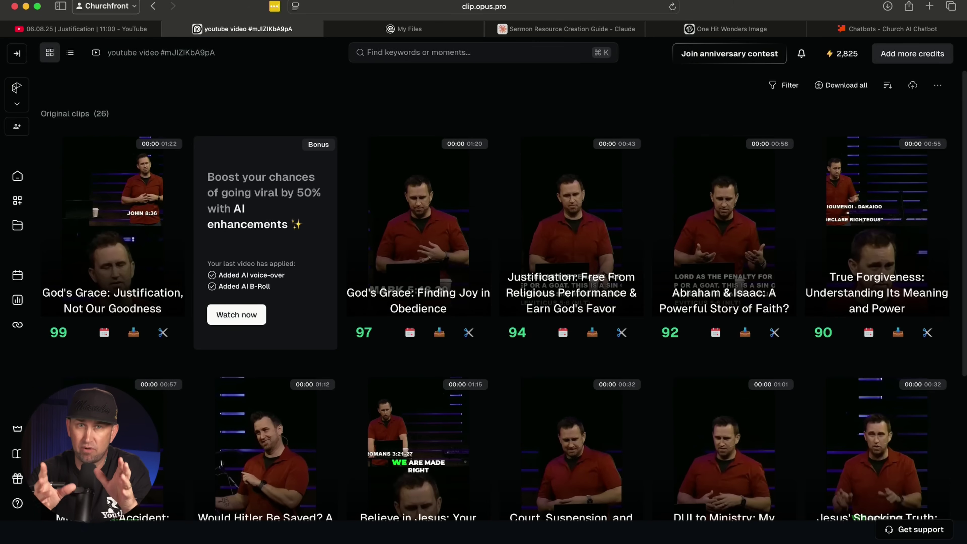
{"action": "left_click", "coordinate": [113, 226]}
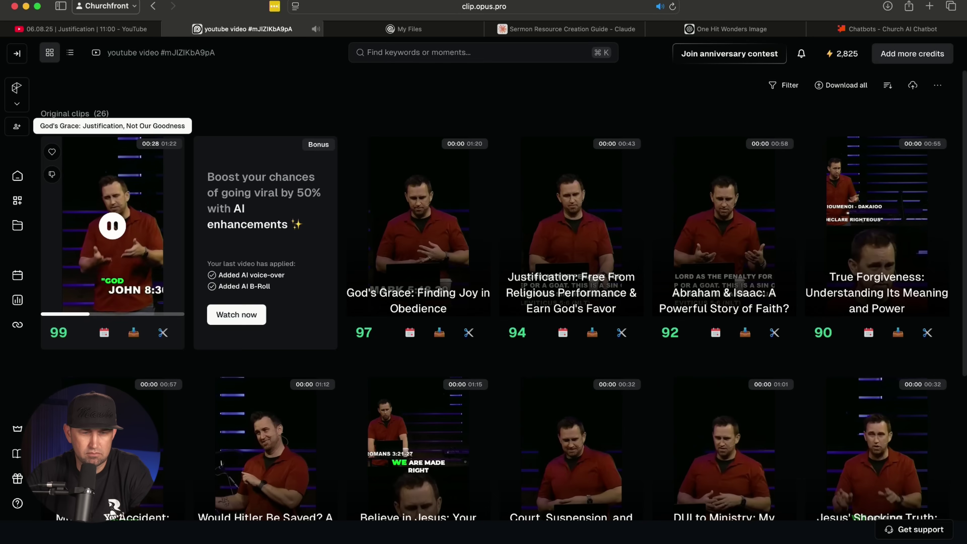
{"action": "left_click", "coordinate": [418, 225]}
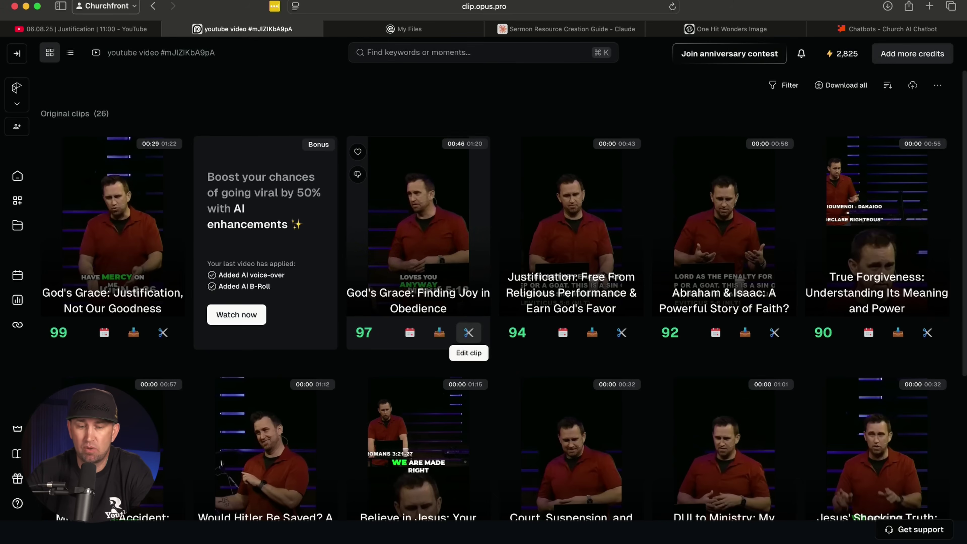
{"action": "left_click", "coordinate": [469, 333]}
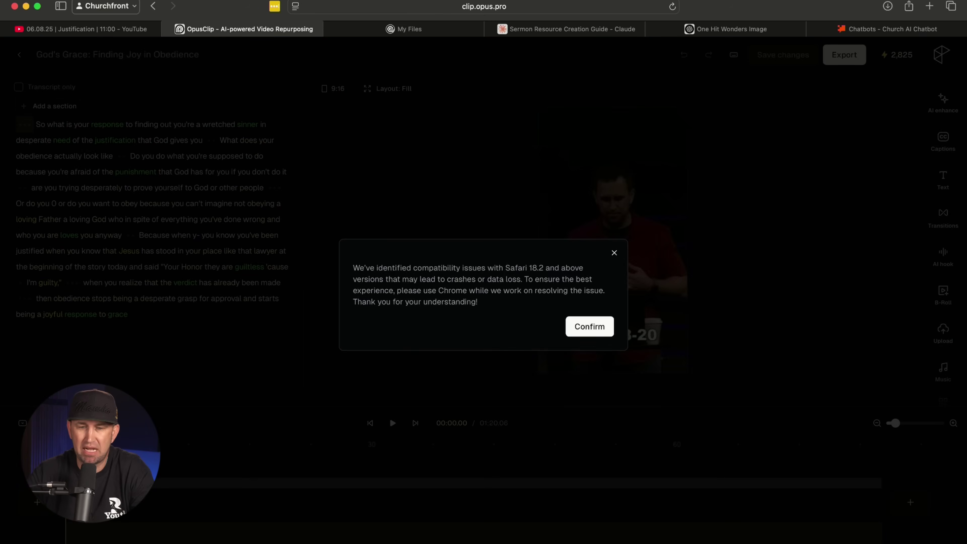
Step: Trim the opening pause and cut the 'Do you do' sentence from Finding Joy in Obedience
{"action": "key", "text": "Return"}
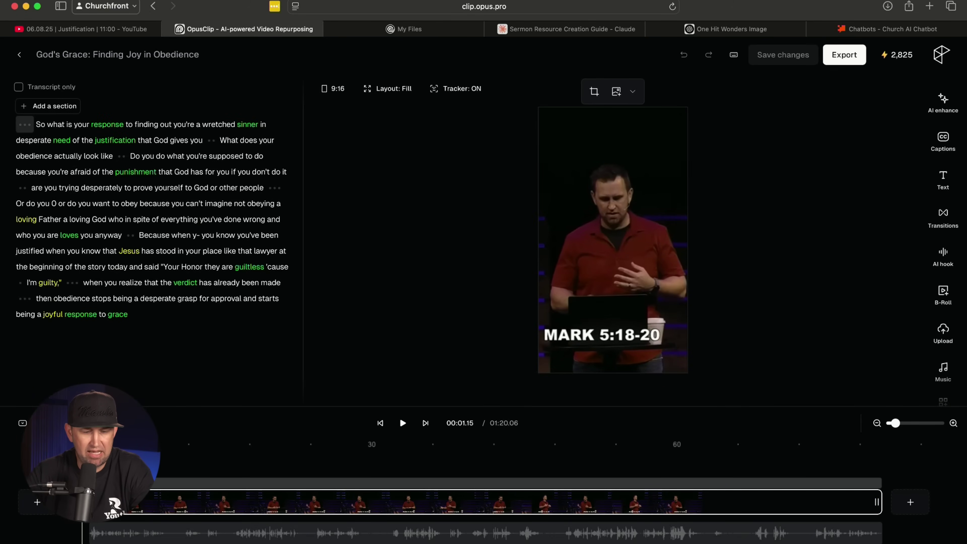
{"action": "key", "text": "BackSpace"}
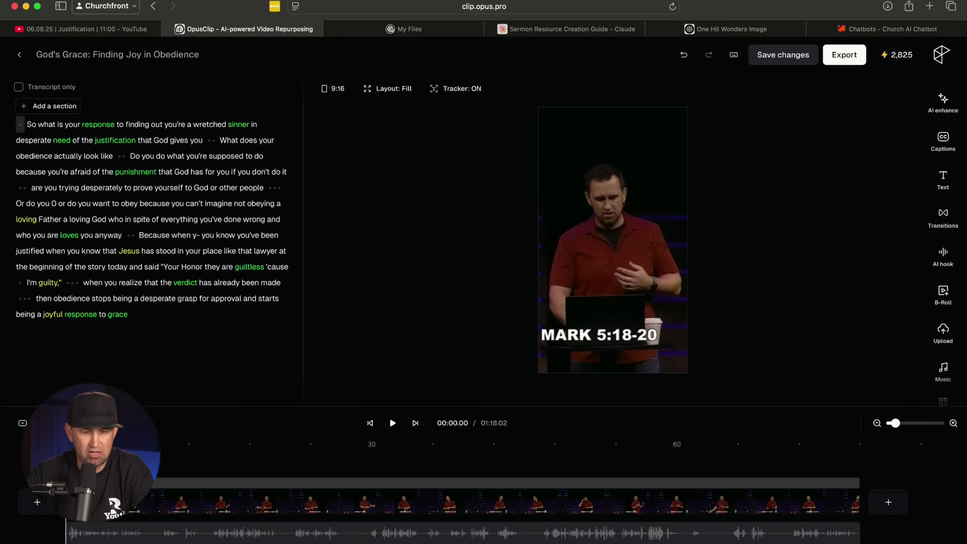
{"action": "left_click", "coordinate": [122, 156]}
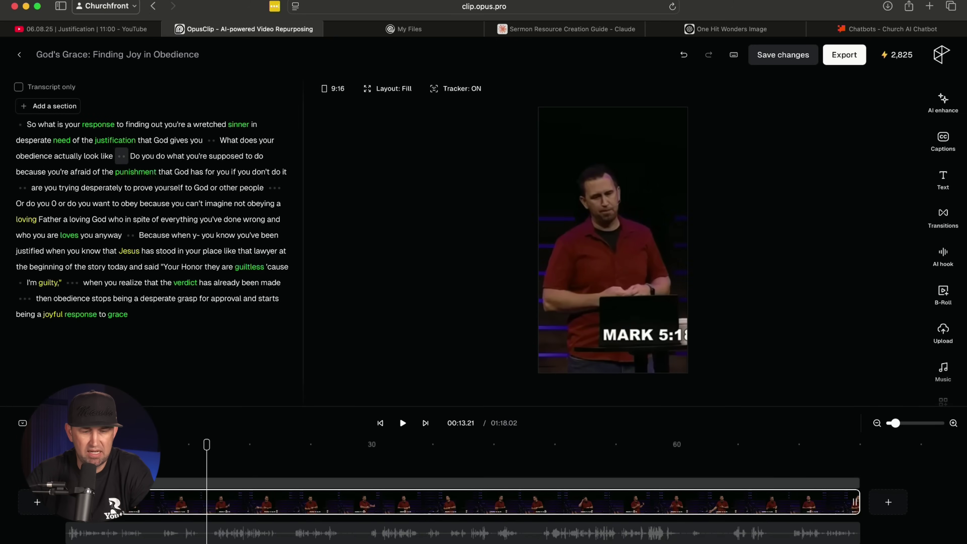
{"action": "key", "text": "Return"}
{"action": "left_click", "coordinate": [196, 208]}
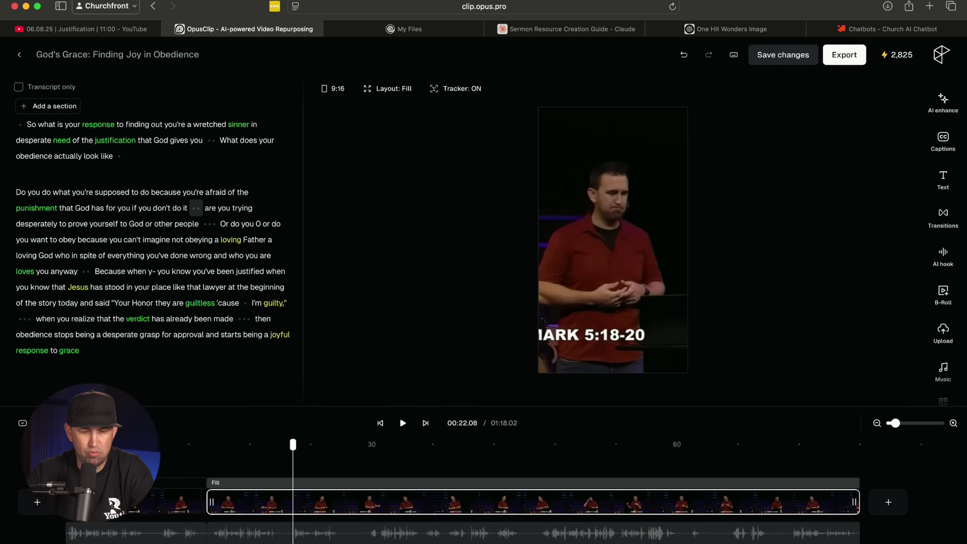
{"action": "left_click", "coordinate": [250, 501]}
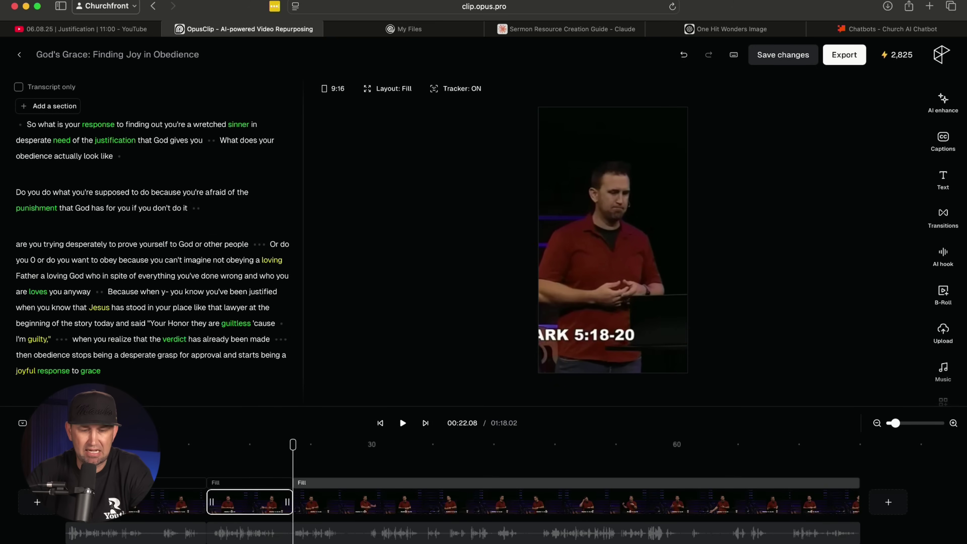
{"action": "key", "text": "BackSpace"}
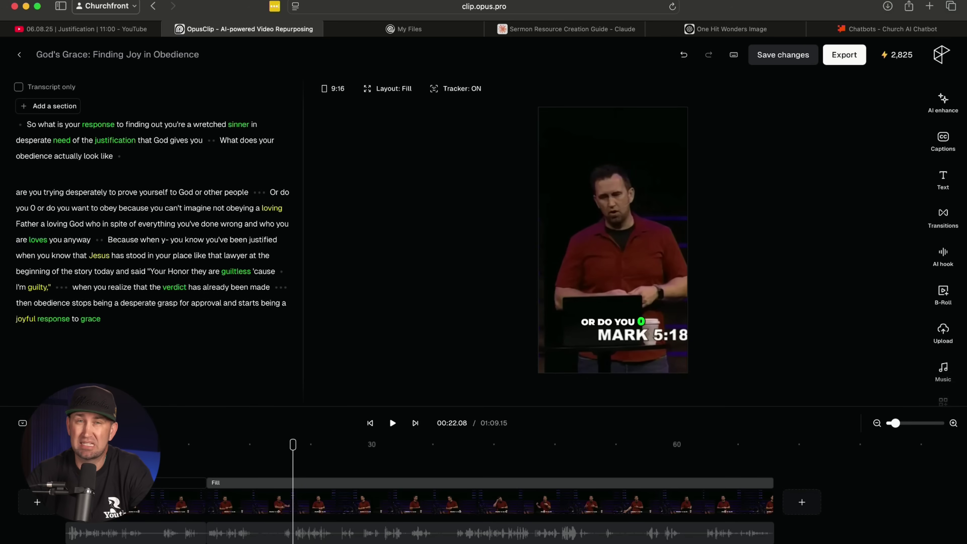
{"action": "mouse_move", "coordinate": [186, 193]}
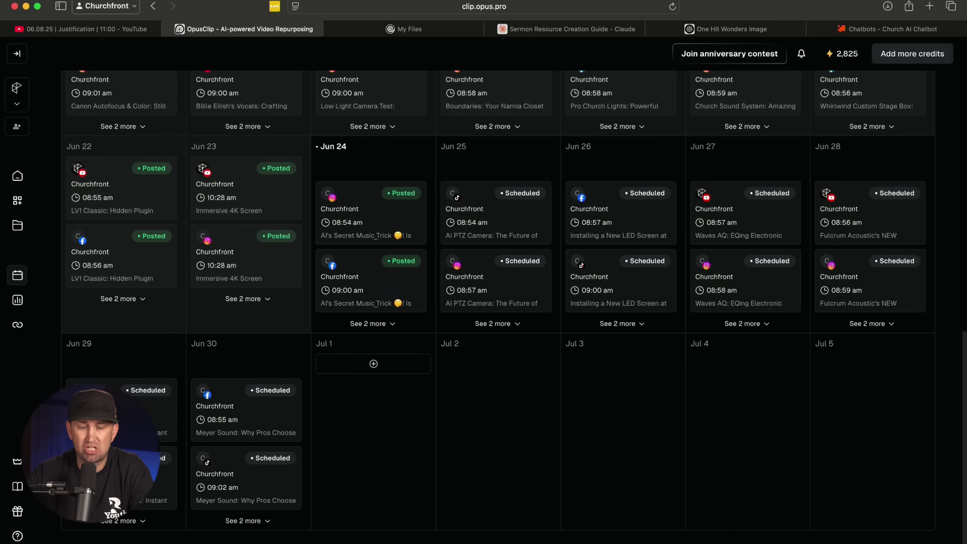
Step: Set up a 1 July post using the sermon project's clip #2, Finding Joy in Obedience
{"action": "left_click", "coordinate": [373, 363]}
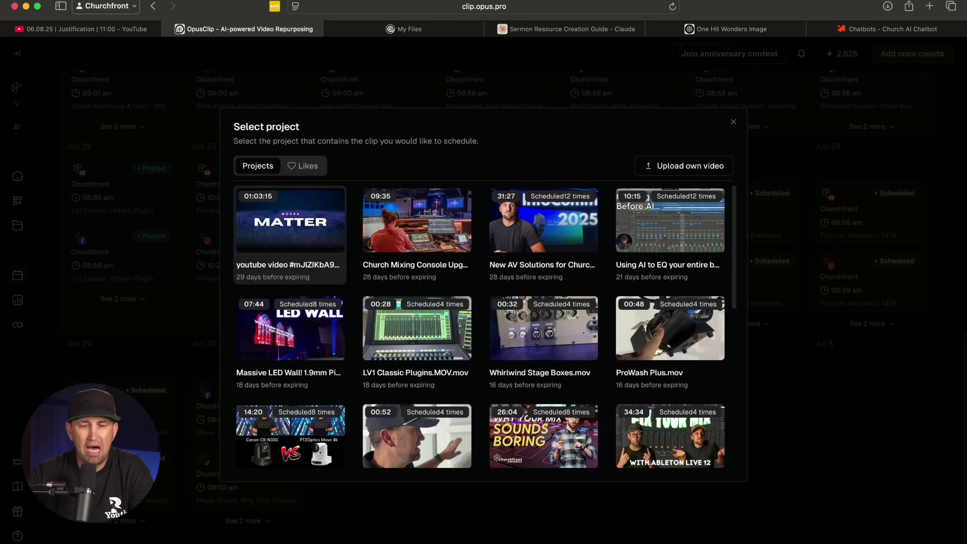
{"action": "left_click", "coordinate": [291, 224]}
{"action": "left_click", "coordinate": [413, 206]}
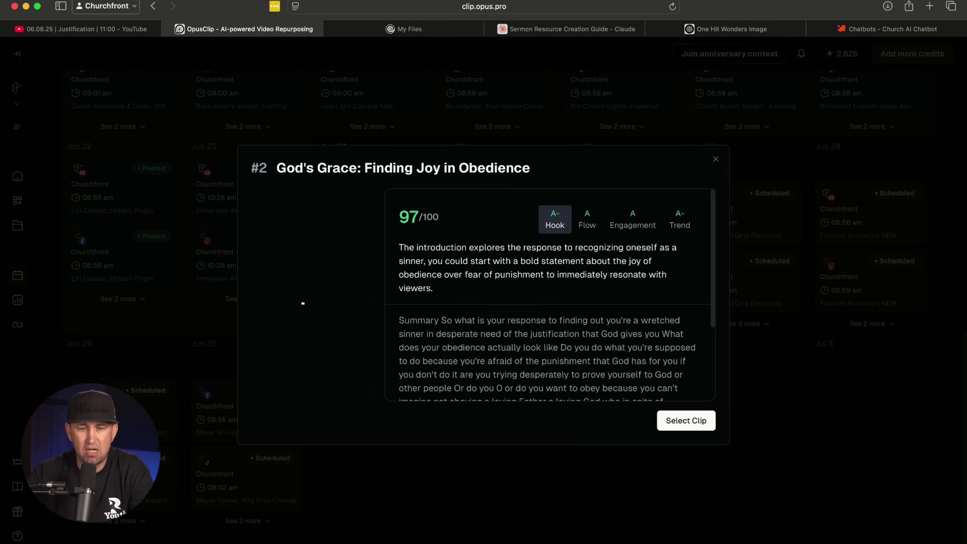
{"action": "scroll", "coordinate": [550, 295], "scroll_direction": "down", "scroll_amount": 5}
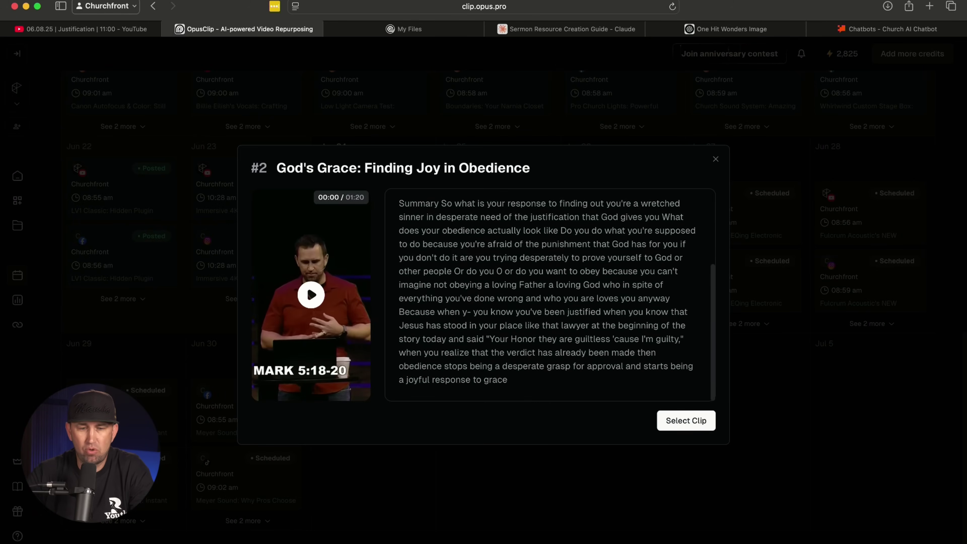
{"action": "scroll", "coordinate": [551, 295], "scroll_direction": "up", "scroll_amount": 6}
{"action": "scroll", "coordinate": [549, 295], "scroll_direction": "down", "scroll_amount": 1}
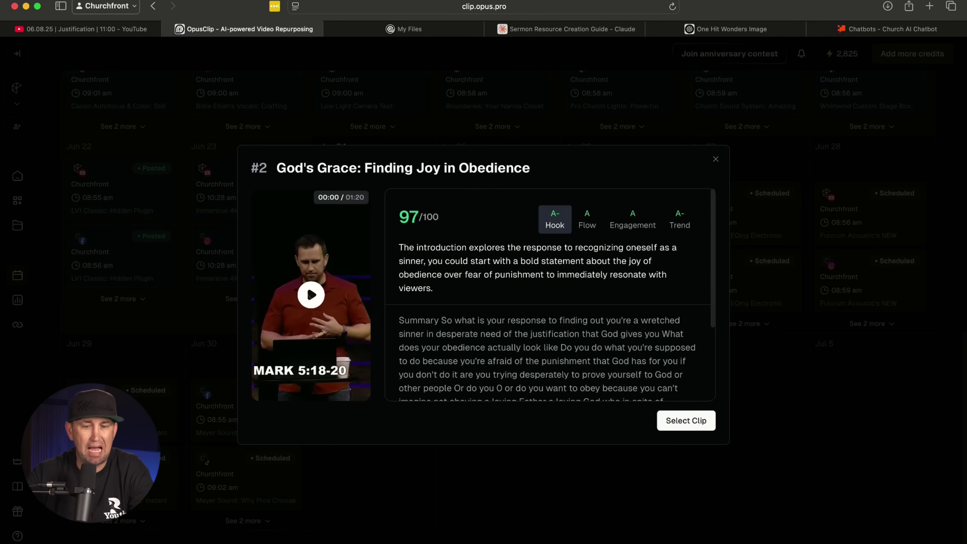
{"action": "scroll", "coordinate": [549, 295], "scroll_direction": "down", "scroll_amount": 3}
{"action": "left_click", "coordinate": [686, 421]}
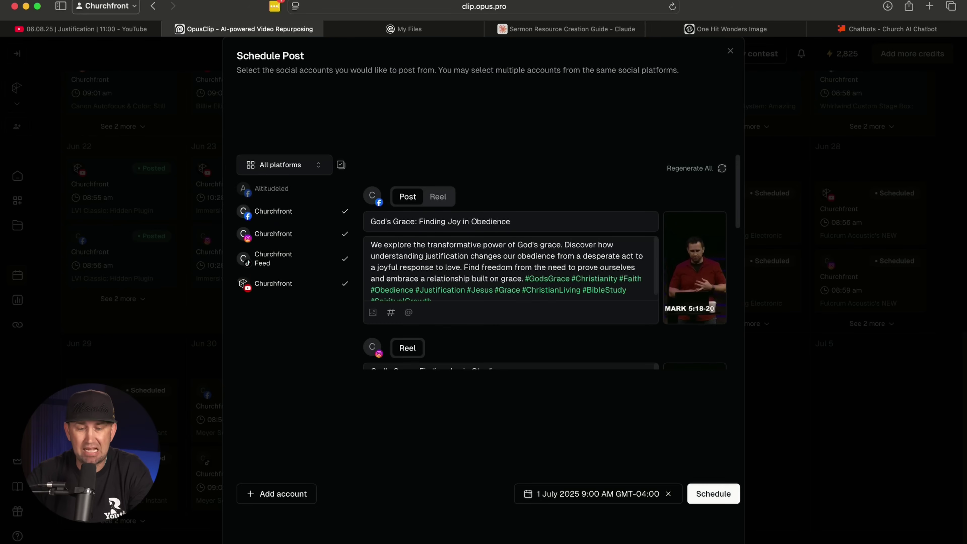
{"action": "scroll", "coordinate": [511, 268], "scroll_direction": "down", "scroll_amount": 1}
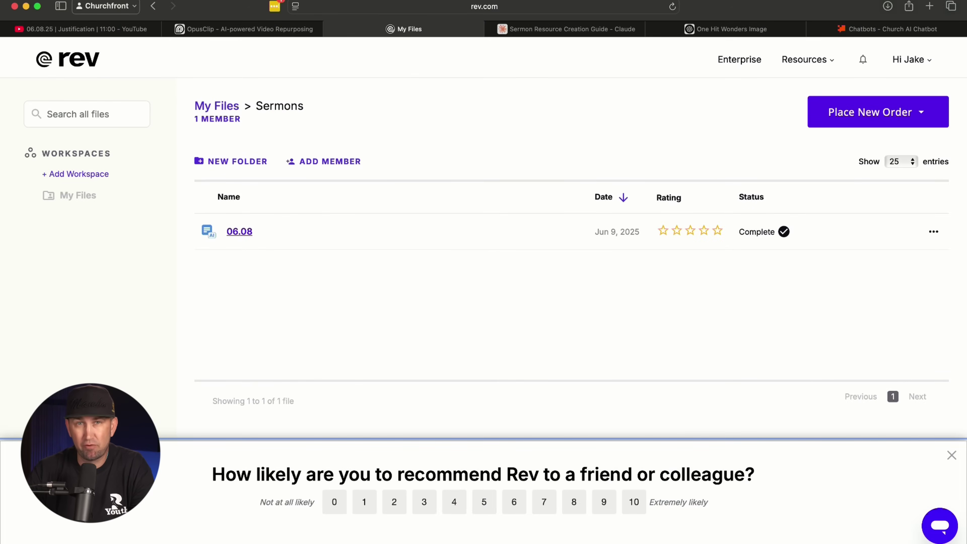
Step: Order a Rev AI transcript by adding the sermon's YouTube link as a URL
{"action": "left_click", "coordinate": [877, 112]}
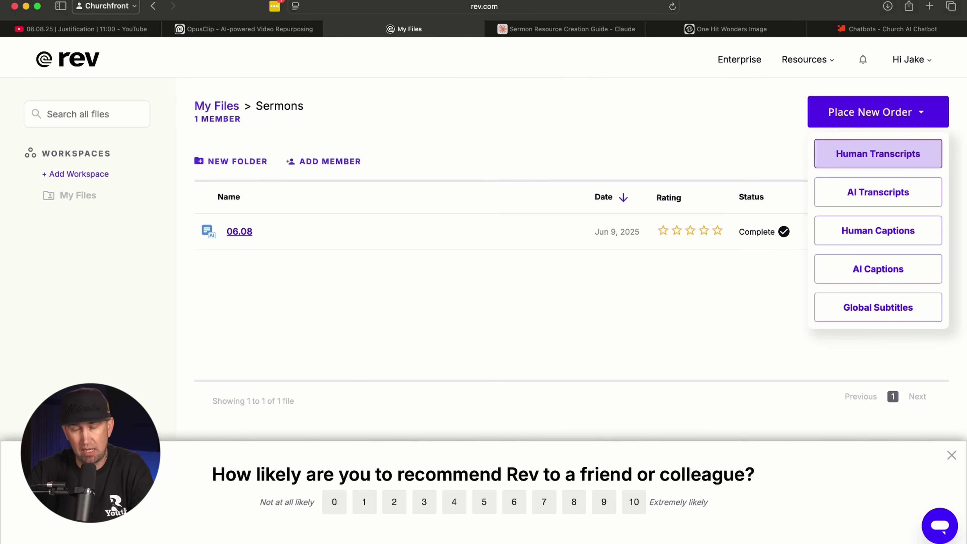
{"action": "left_click", "coordinate": [878, 192]}
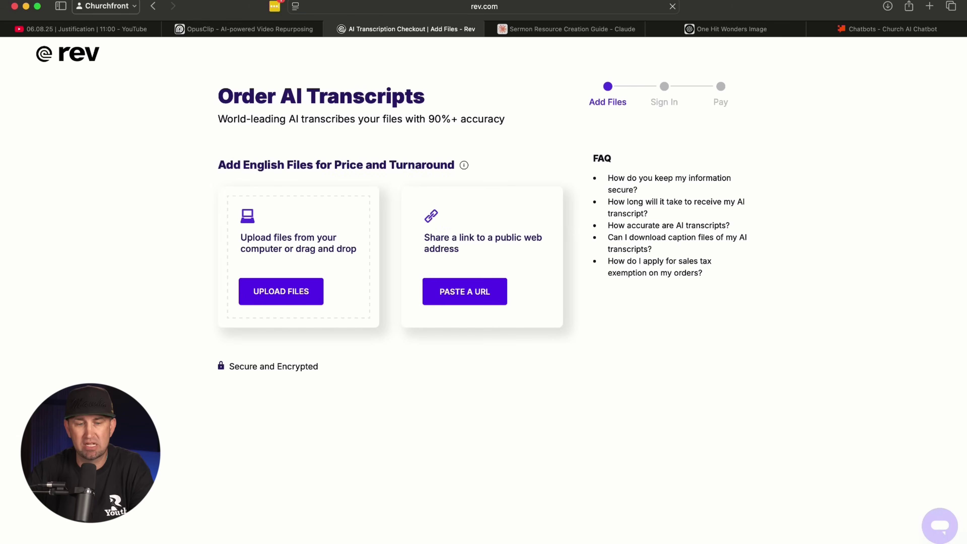
{"action": "left_click", "coordinate": [464, 292]}
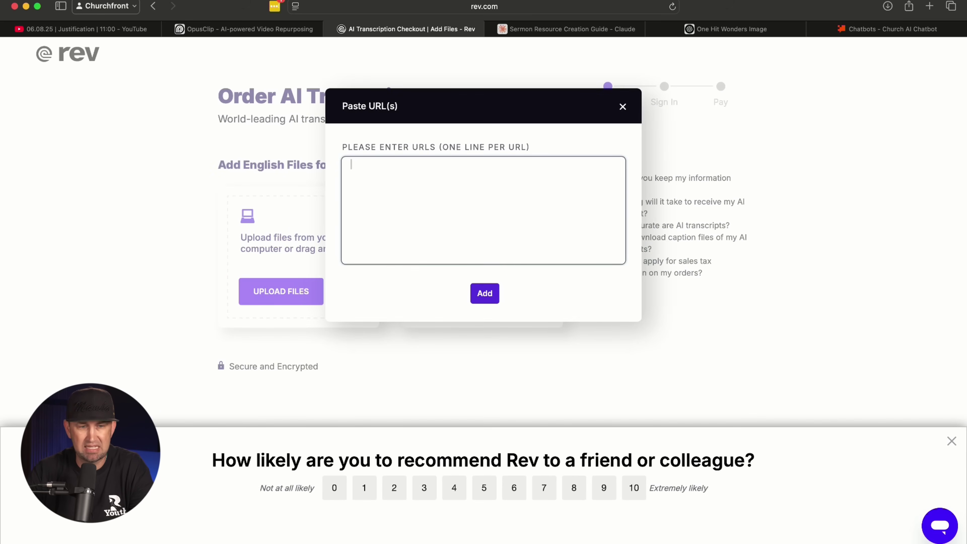
{"action": "key", "text": "super+1"}
{"action": "key", "text": "super+l"}
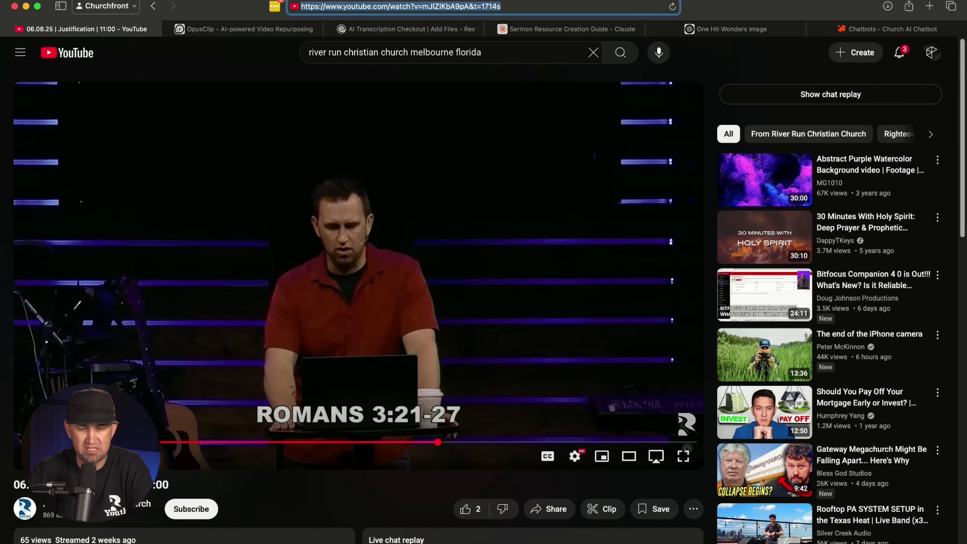
{"action": "key", "text": "super+3"}
{"action": "type", "text": "https://www.youtube.com/watch?v=sJZKbA9pA8k&t=1714s"}
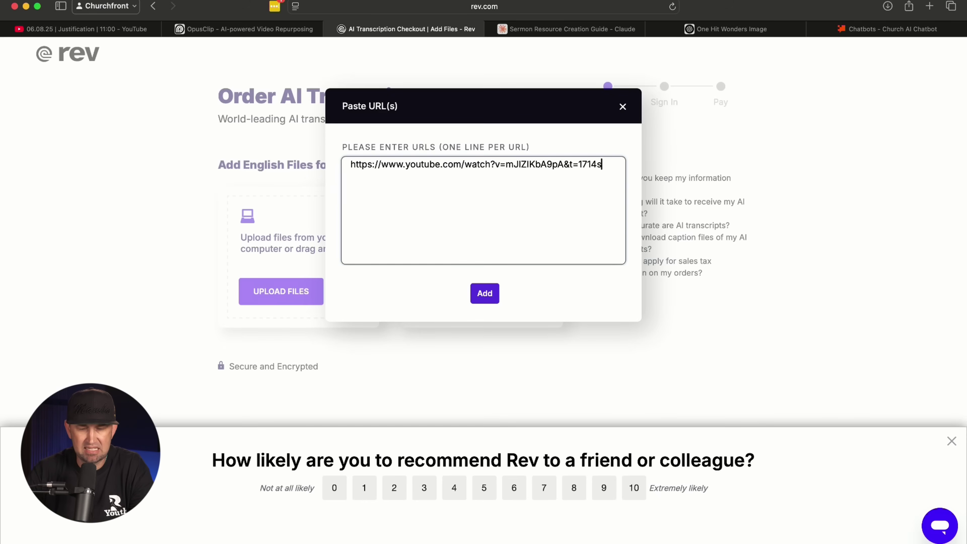
{"action": "left_click", "coordinate": [484, 293]}
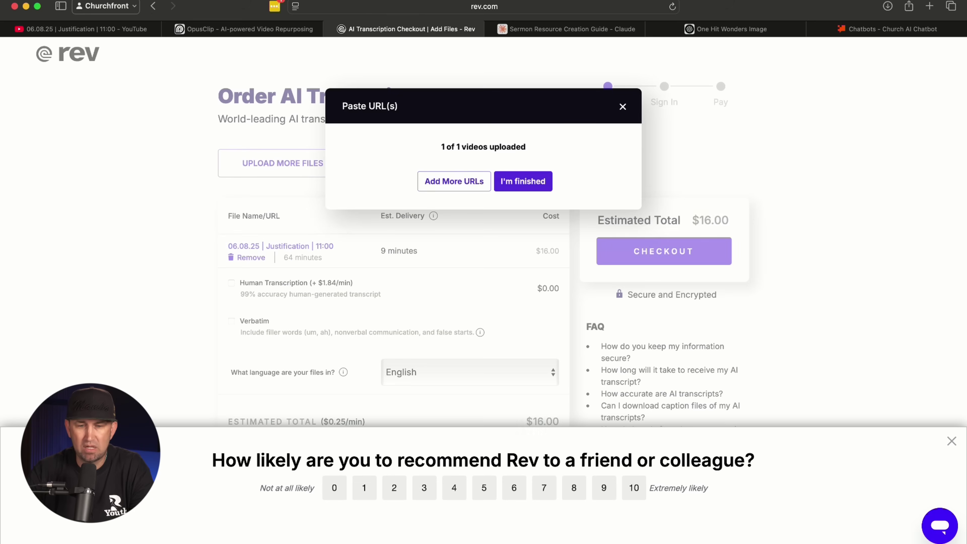
{"action": "left_click", "coordinate": [522, 180]}
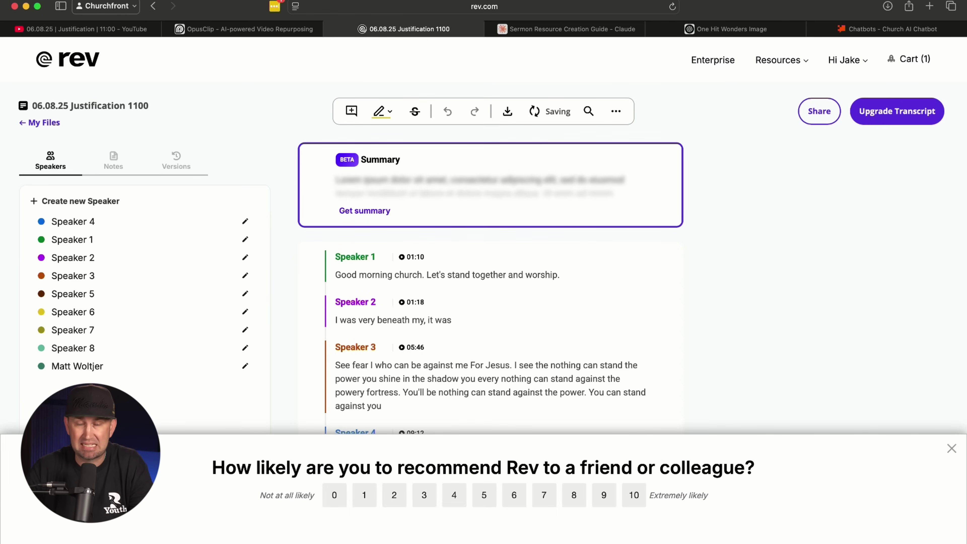
Step: Scroll the Rev transcript past the announcements to where the sermon starts at 27:31
{"action": "scroll", "coordinate": [491, 286], "scroll_direction": "down", "scroll_amount": 20}
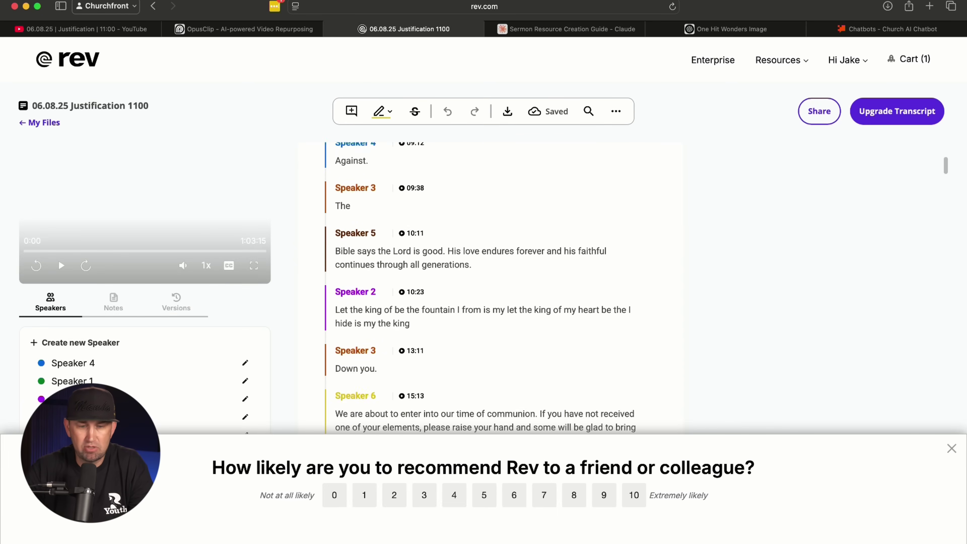
{"action": "scroll", "coordinate": [491, 285], "scroll_direction": "down", "scroll_amount": 20}
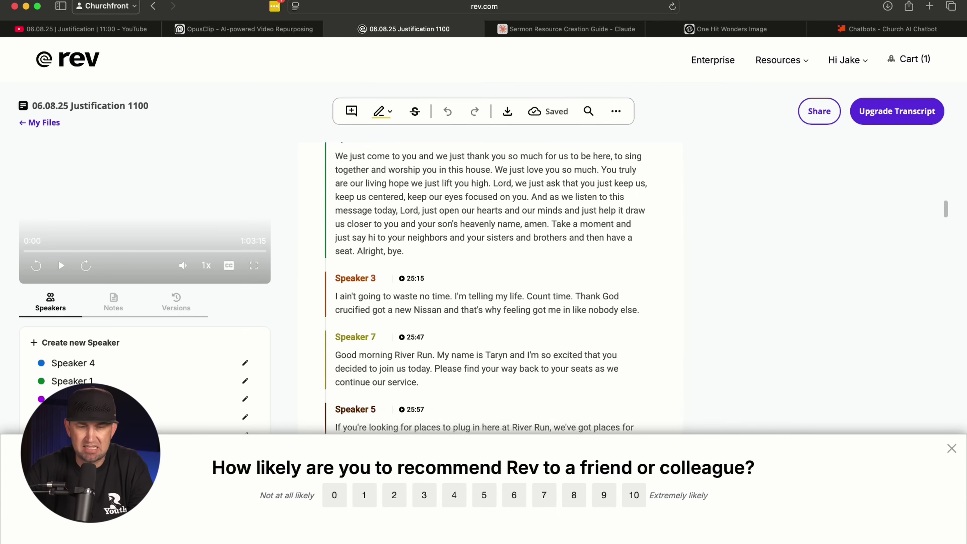
{"action": "scroll", "coordinate": [490, 285], "scroll_direction": "down", "scroll_amount": 15}
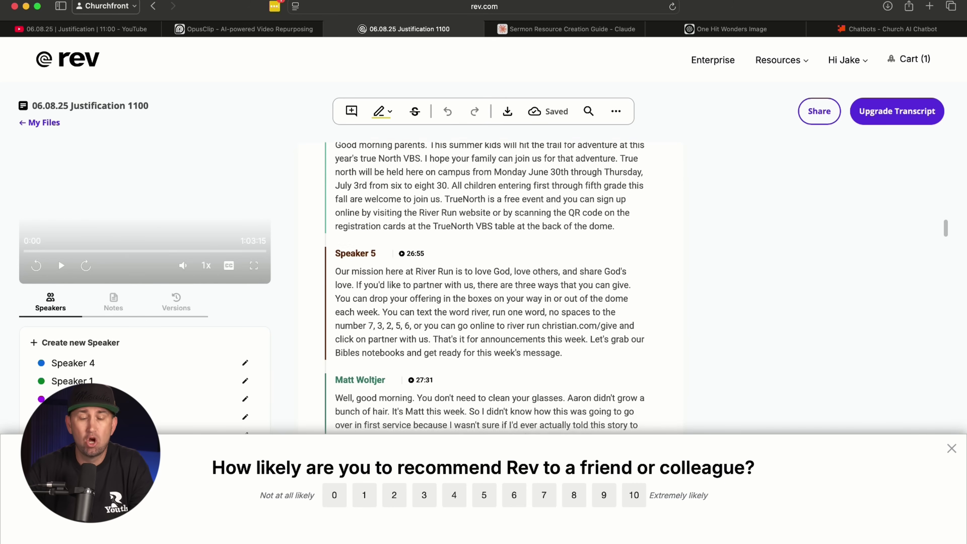
{"action": "scroll", "coordinate": [490, 285], "scroll_direction": "up", "scroll_amount": 5}
{"action": "scroll", "coordinate": [491, 285], "scroll_direction": "down", "scroll_amount": 3}
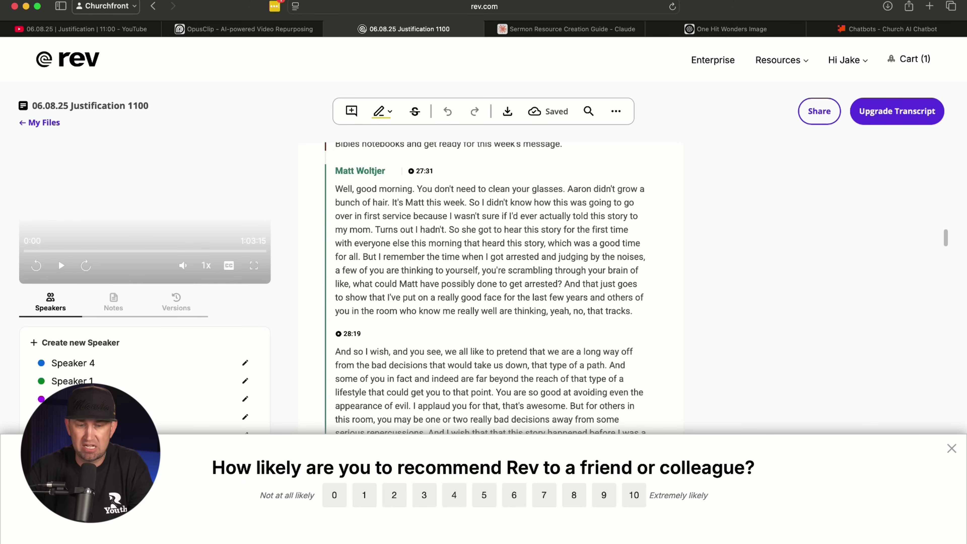
{"action": "scroll", "coordinate": [490, 285], "scroll_direction": "up", "scroll_amount": 4}
{"action": "scroll", "coordinate": [491, 286], "scroll_direction": "down", "scroll_amount": 20}
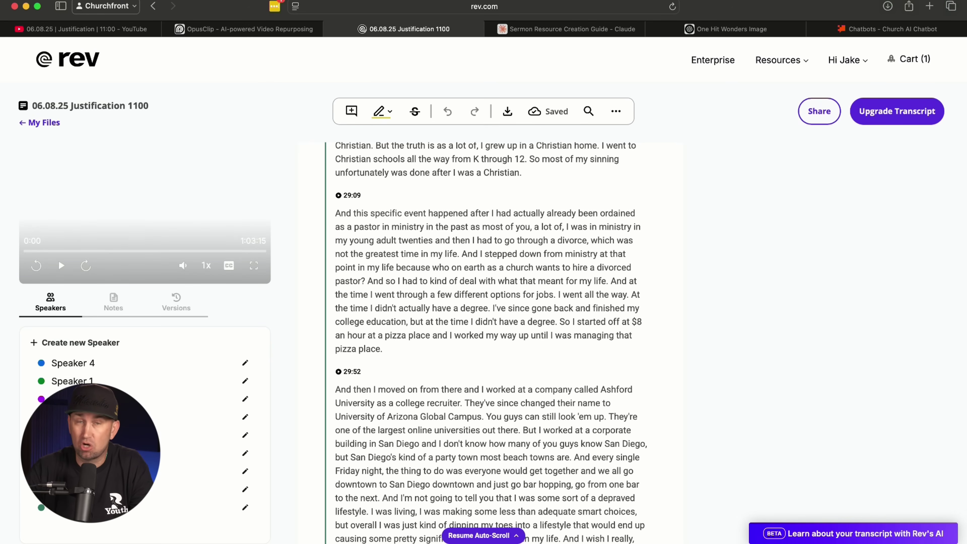
{"action": "scroll", "coordinate": [491, 343], "scroll_direction": "down", "scroll_amount": 15}
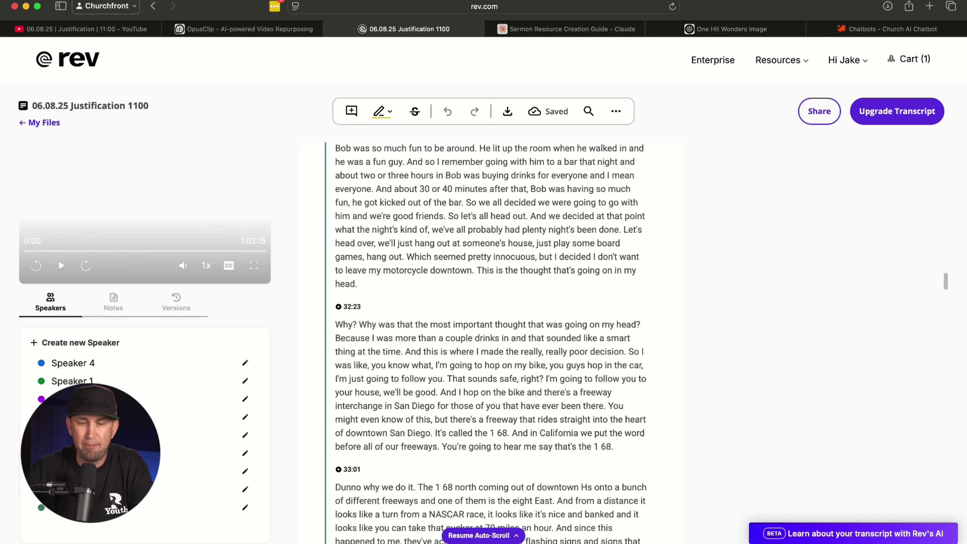
{"action": "scroll", "coordinate": [491, 343], "scroll_direction": "down", "scroll_amount": 10}
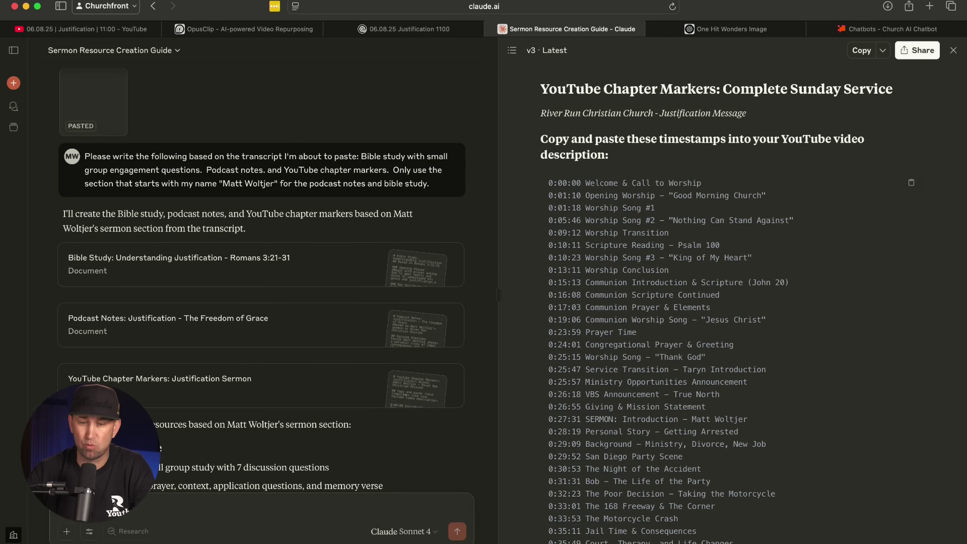
Step: Scroll the v3 chapter markers through 1:09:33 Altar Call & Invitation and the alternative format
{"action": "scroll", "coordinate": [724, 305], "scroll_direction": "down", "scroll_amount": 5}
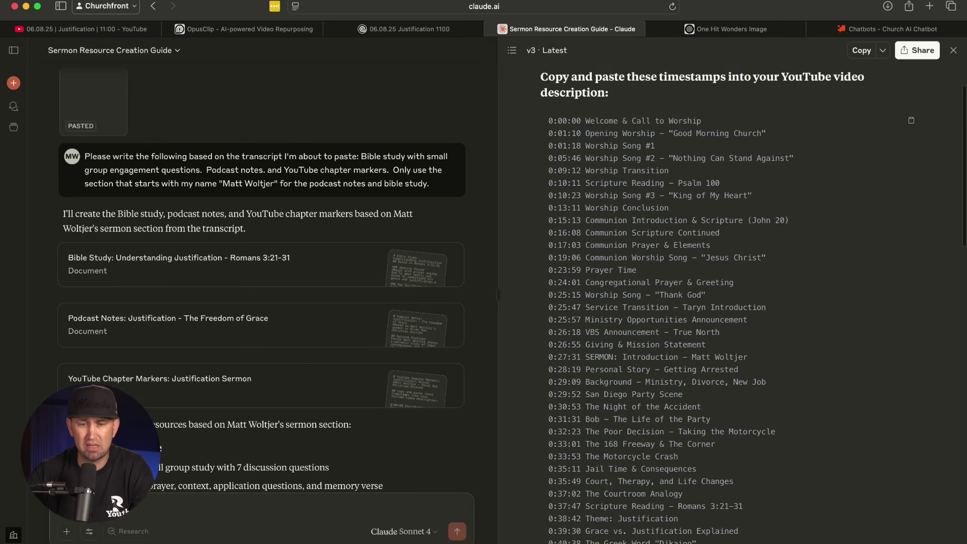
{"action": "scroll", "coordinate": [724, 305], "scroll_direction": "down", "scroll_amount": 6}
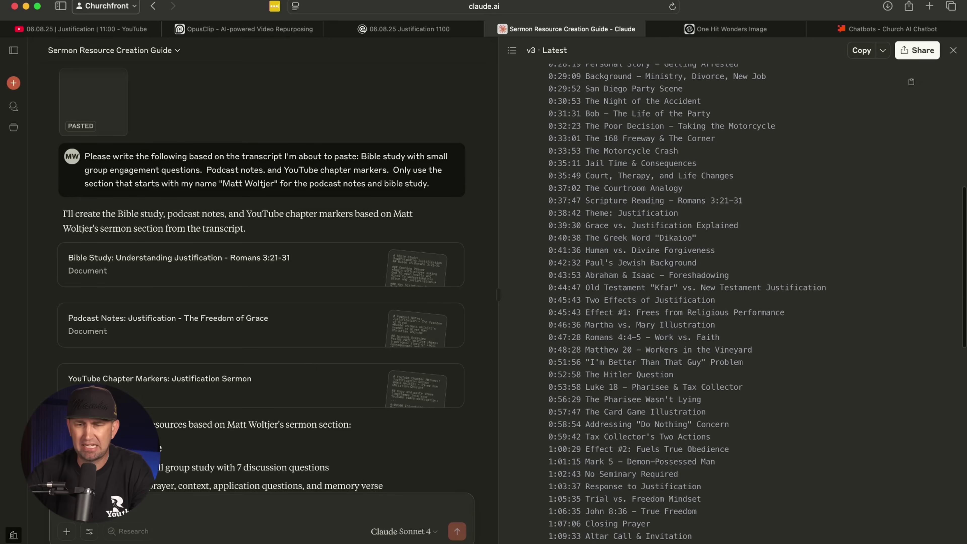
{"action": "scroll", "coordinate": [724, 304], "scroll_direction": "down", "scroll_amount": 1}
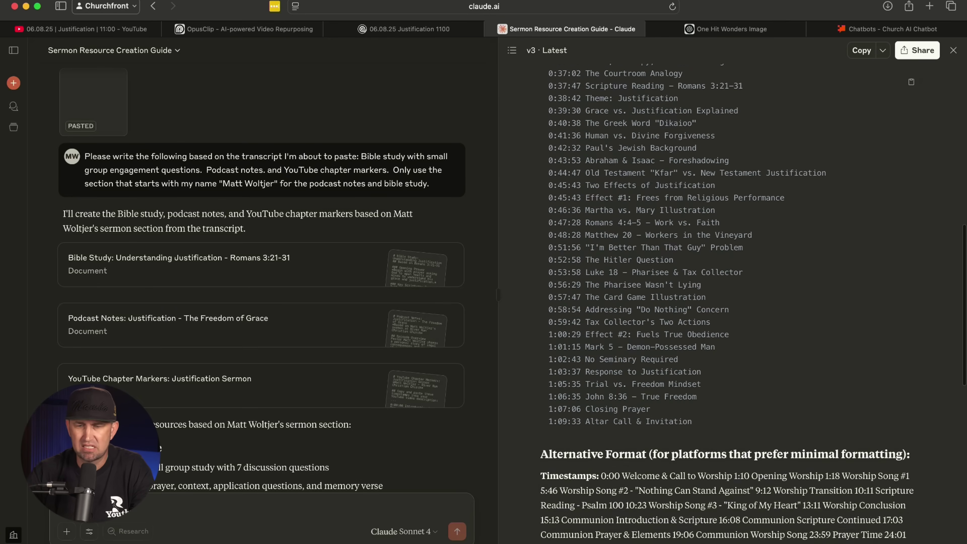
{"action": "scroll", "coordinate": [723, 304], "scroll_direction": "up", "scroll_amount": 2}
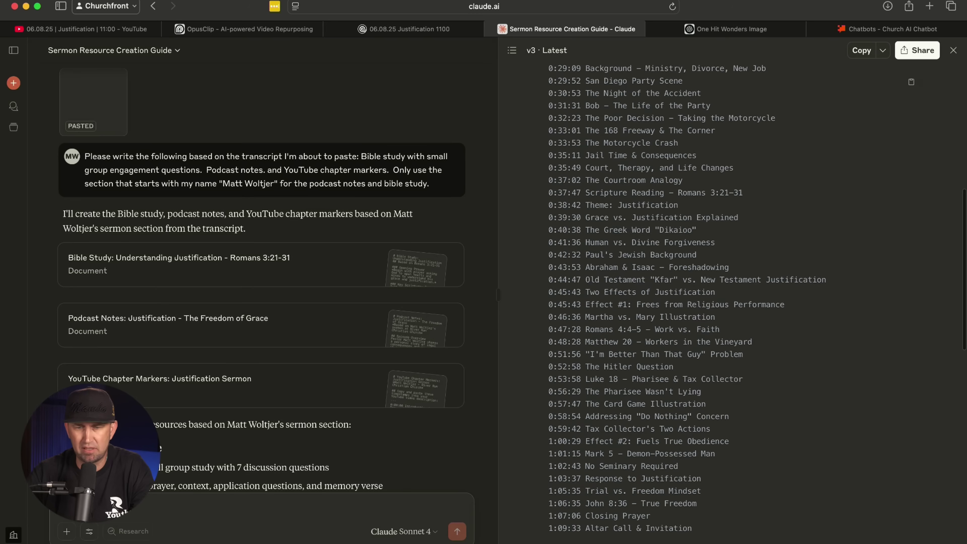
{"action": "scroll", "coordinate": [723, 305], "scroll_direction": "down", "scroll_amount": 5}
{"action": "scroll", "coordinate": [723, 301], "scroll_direction": "down", "scroll_amount": 1}
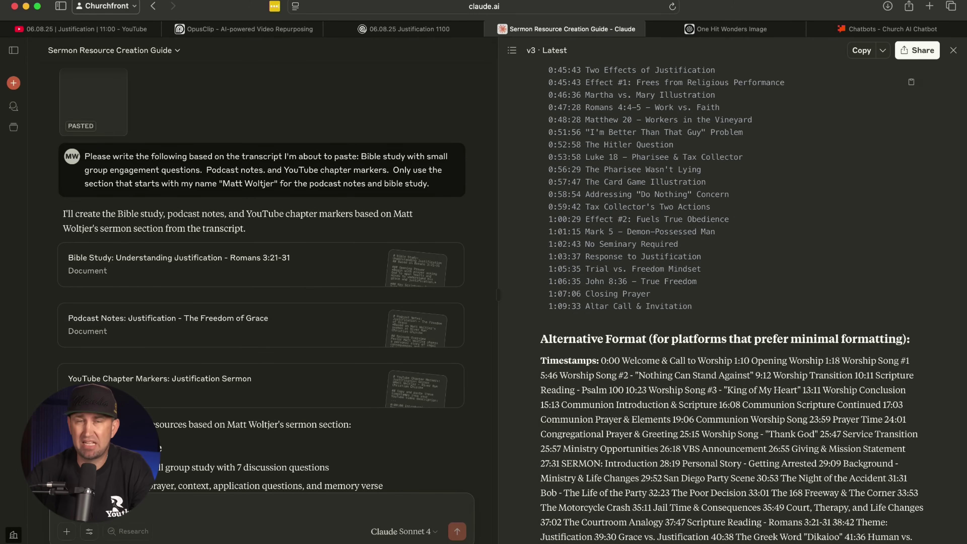
{"action": "scroll", "coordinate": [724, 305], "scroll_direction": "down", "scroll_amount": 2}
{"action": "scroll", "coordinate": [724, 305], "scroll_direction": "up", "scroll_amount": 6}
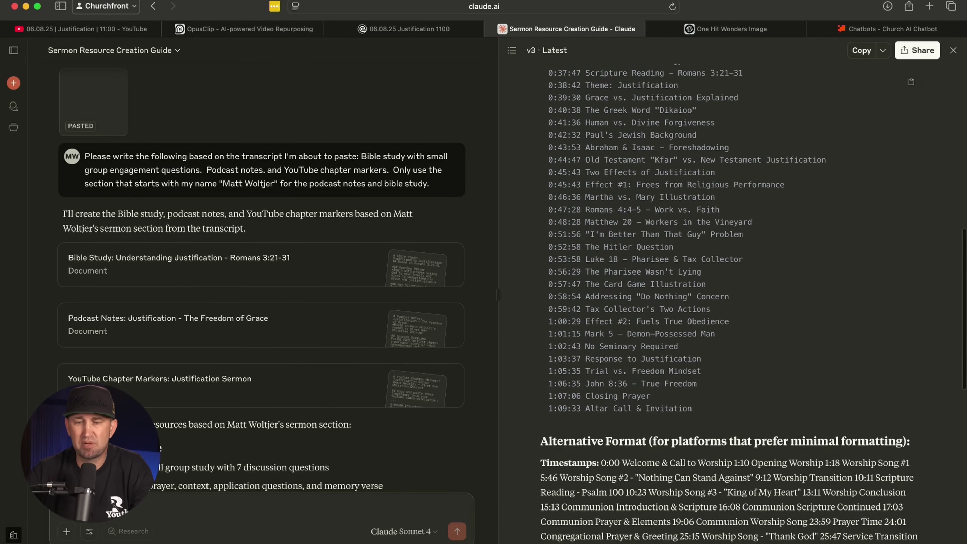
{"action": "scroll", "coordinate": [723, 301], "scroll_direction": "up", "scroll_amount": 1}
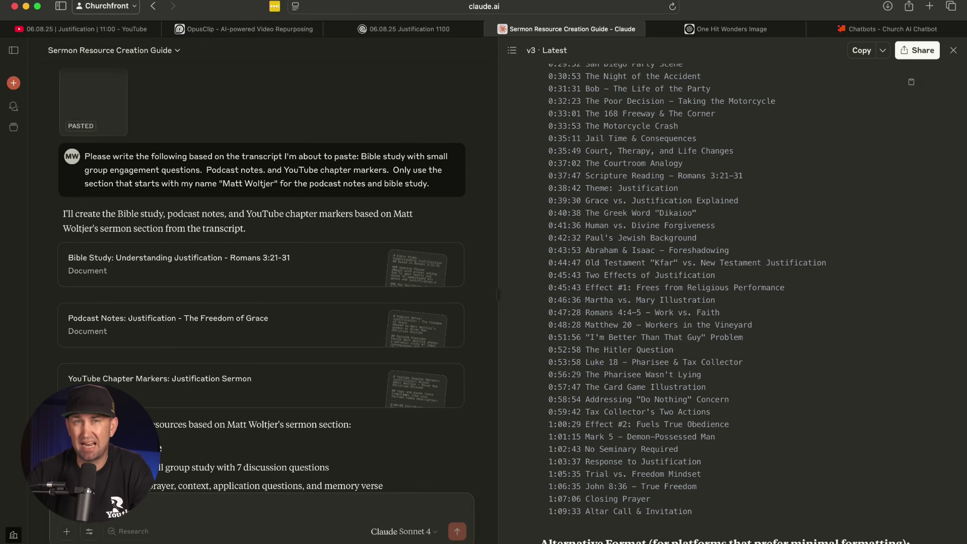
{"action": "scroll", "coordinate": [724, 301], "scroll_direction": "down", "scroll_amount": 2}
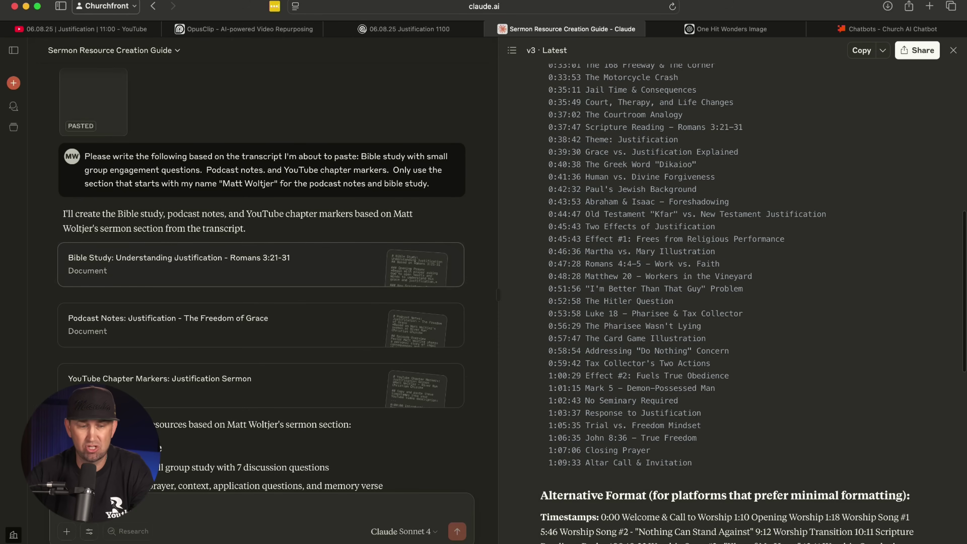
Step: Open the Podcast Notes: Justification - The Freedom of Grace document and read to Next Steps
{"action": "left_click", "coordinate": [228, 325]}
{"action": "scroll", "coordinate": [731, 305], "scroll_direction": "up", "scroll_amount": 10}
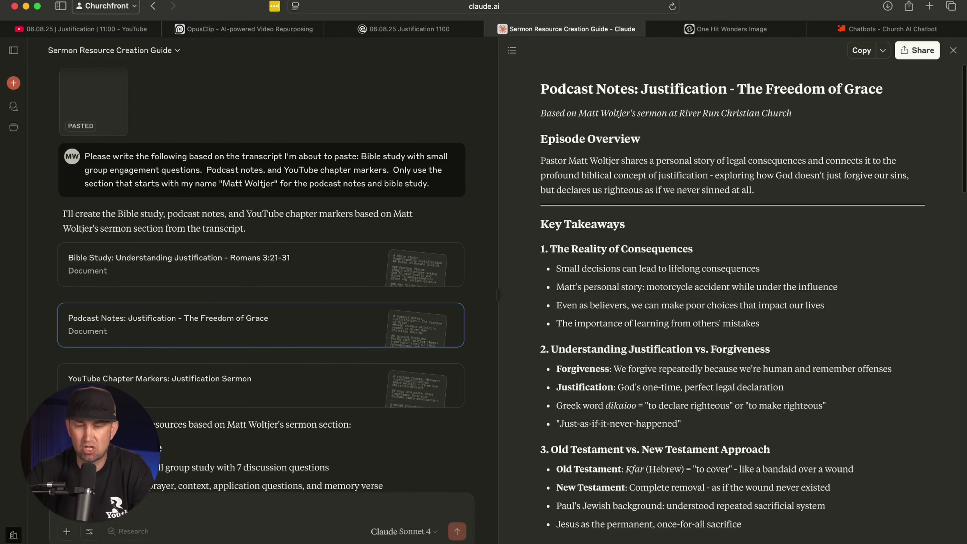
{"action": "scroll", "coordinate": [731, 305], "scroll_direction": "down", "scroll_amount": 13}
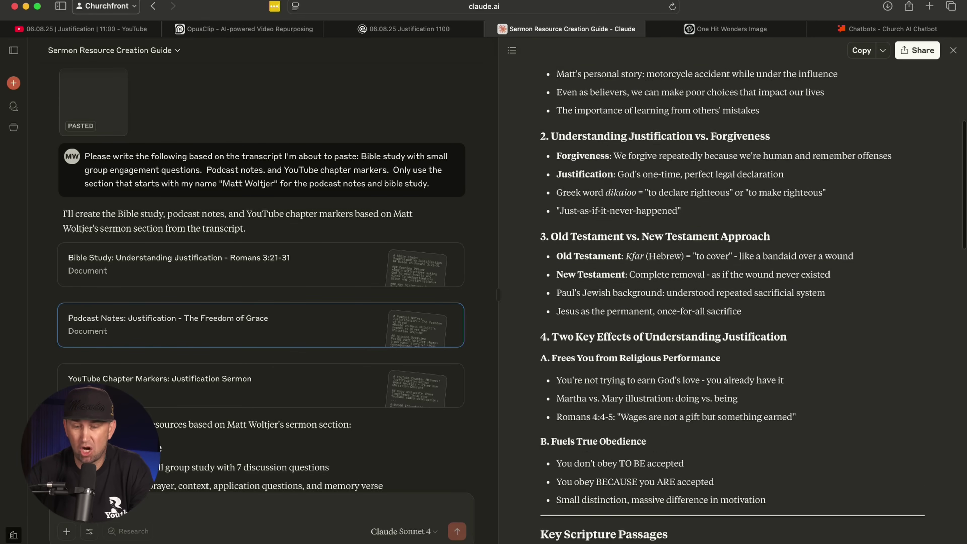
{"action": "scroll", "coordinate": [731, 305], "scroll_direction": "down", "scroll_amount": 6}
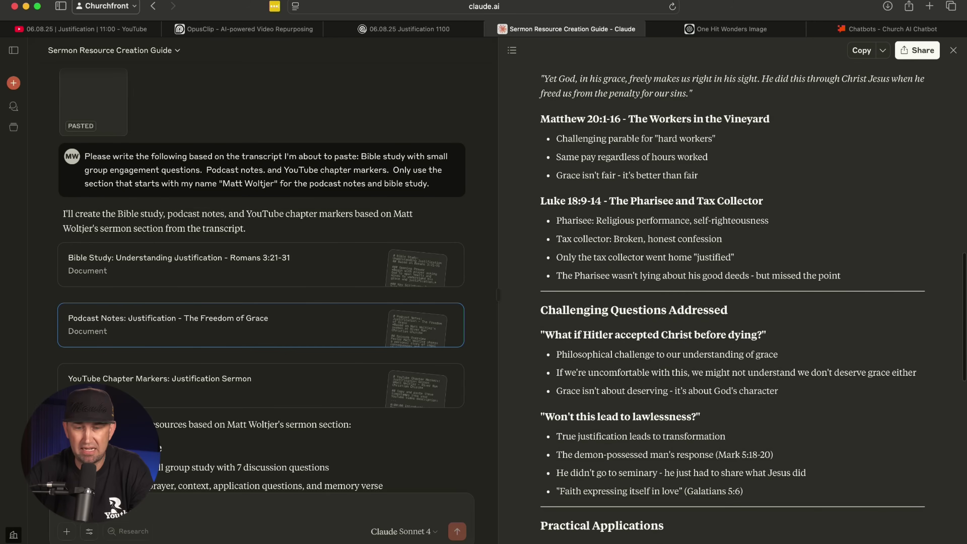
{"action": "scroll", "coordinate": [731, 305], "scroll_direction": "up", "scroll_amount": 5}
{"action": "scroll", "coordinate": [731, 304], "scroll_direction": "down", "scroll_amount": 8}
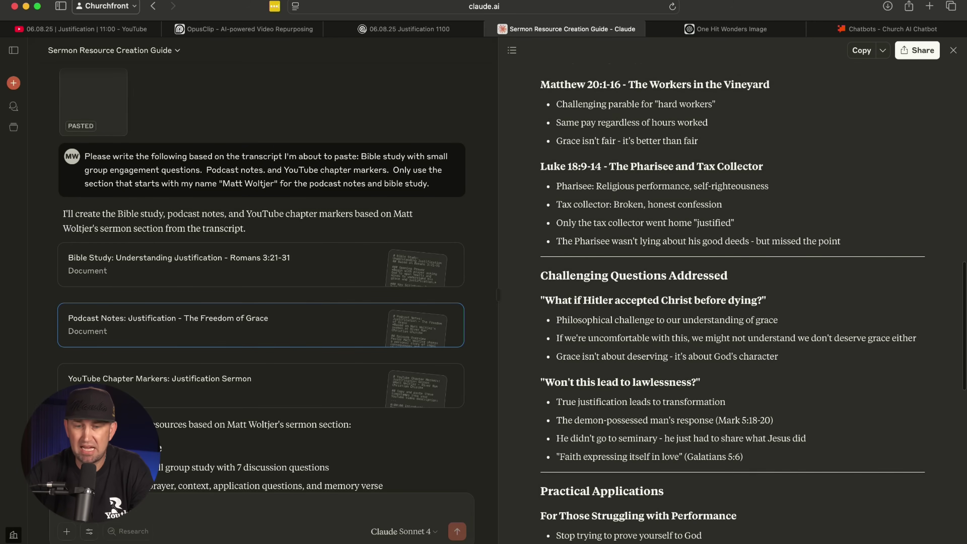
{"action": "scroll", "coordinate": [731, 304], "scroll_direction": "down", "scroll_amount": 12}
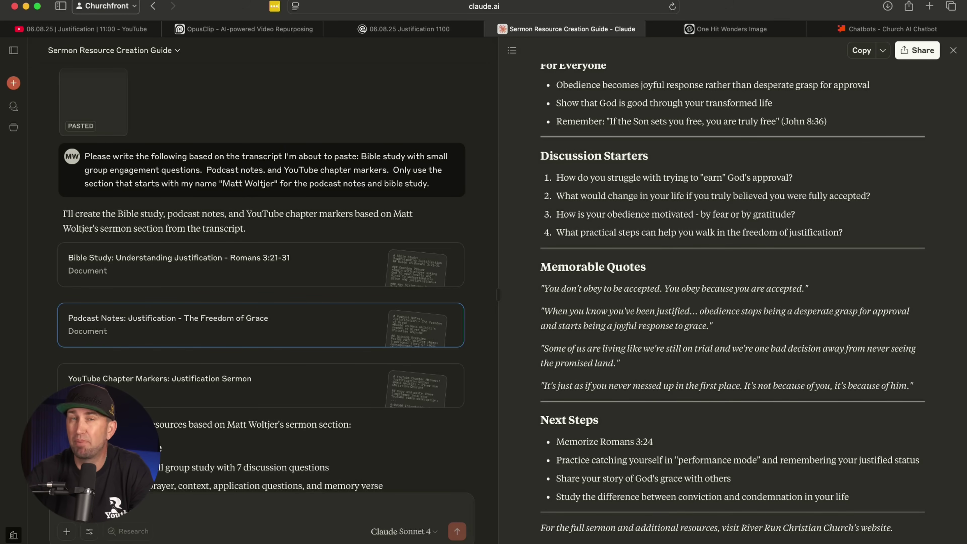
Step: Open the Bible Study: Understanding Justification document and read its questions and leader notes
{"action": "left_click", "coordinate": [228, 264]}
{"action": "scroll", "coordinate": [731, 305], "scroll_direction": "up", "scroll_amount": 20}
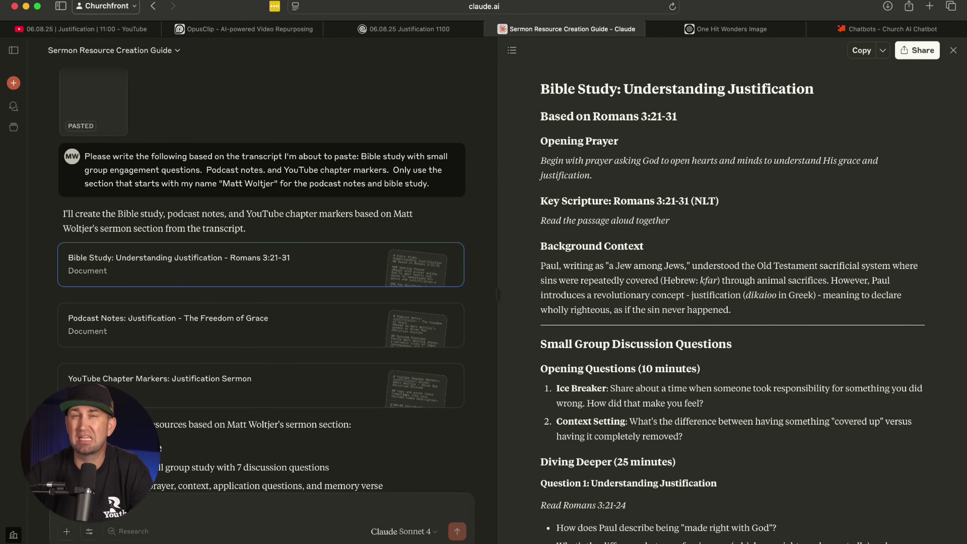
{"action": "scroll", "coordinate": [731, 305], "scroll_direction": "down", "scroll_amount": 1}
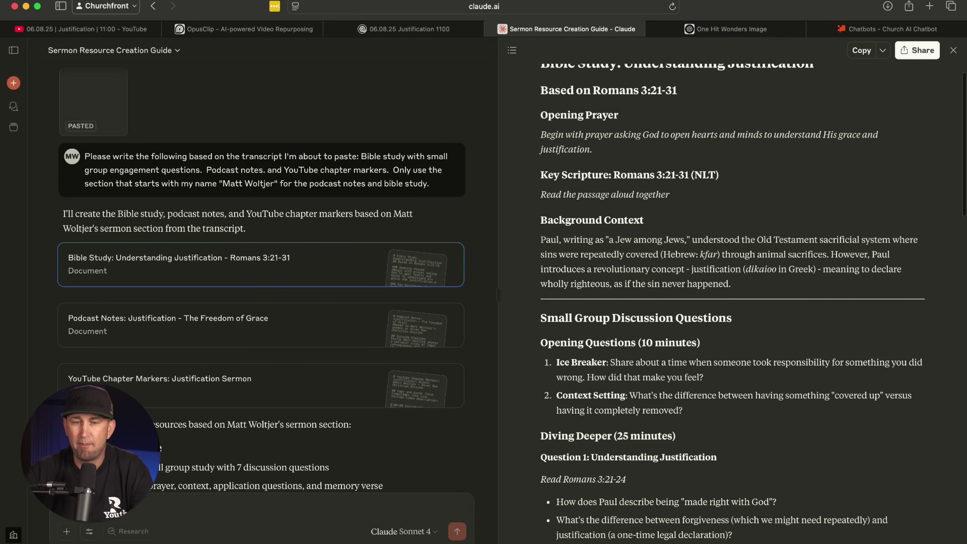
{"action": "scroll", "coordinate": [731, 305], "scroll_direction": "down", "scroll_amount": 2}
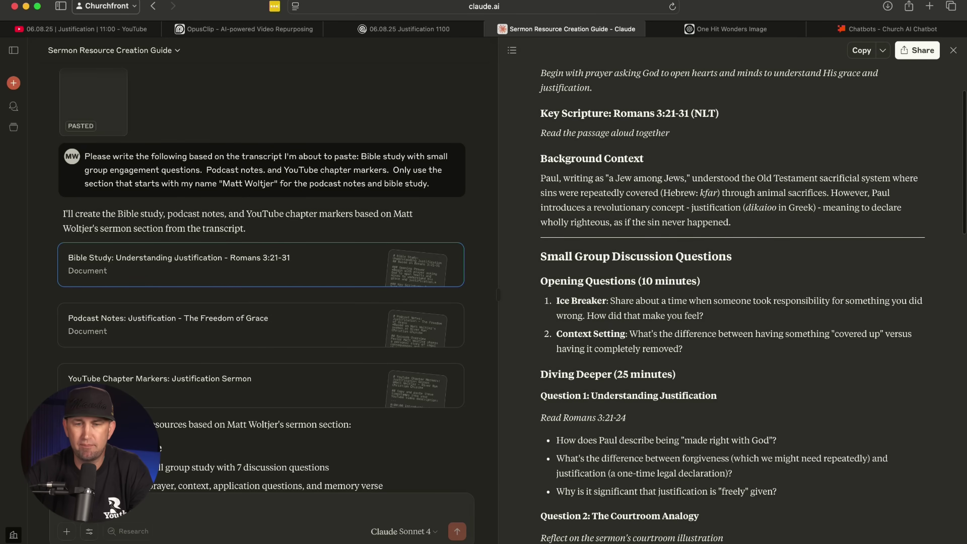
{"action": "scroll", "coordinate": [731, 305], "scroll_direction": "down", "scroll_amount": 2}
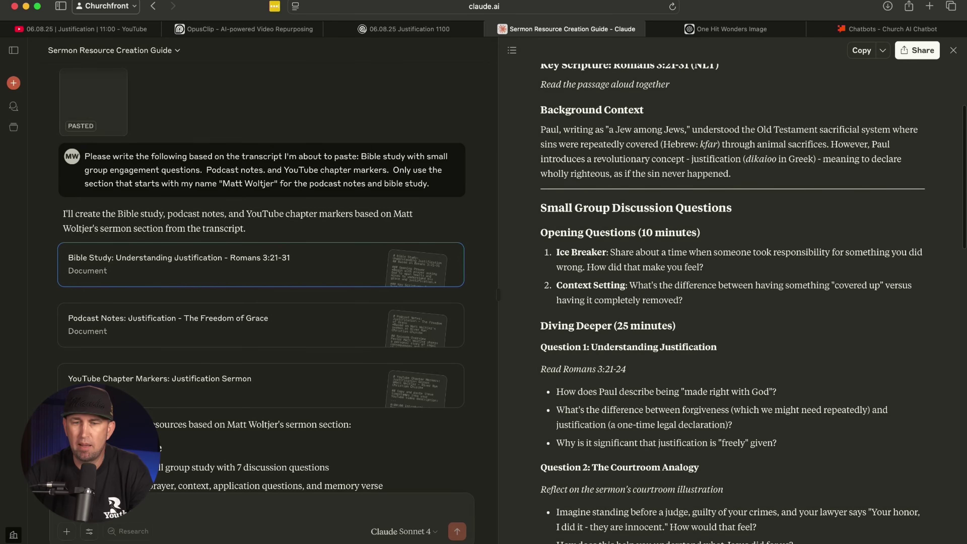
{"action": "scroll", "coordinate": [731, 305], "scroll_direction": "down", "scroll_amount": 5}
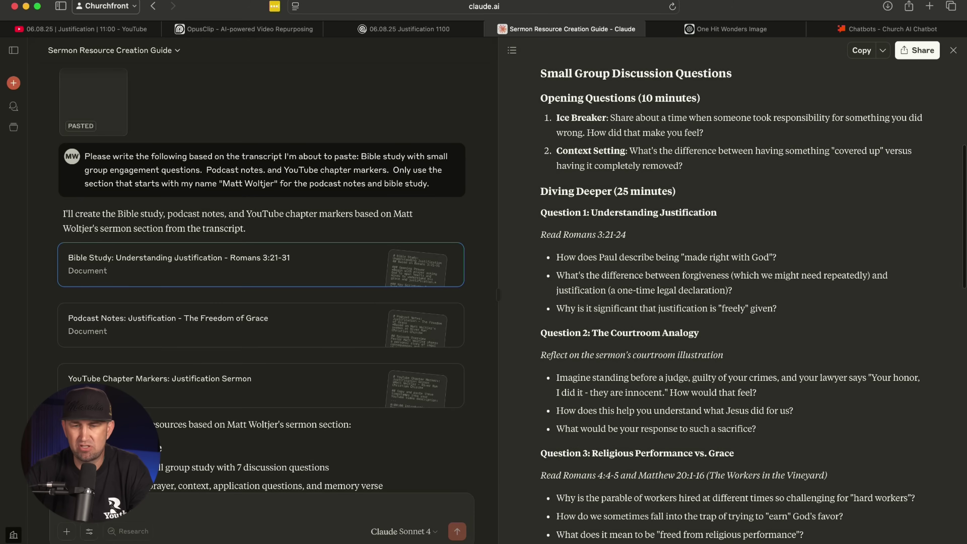
{"action": "scroll", "coordinate": [731, 305], "scroll_direction": "down", "scroll_amount": 8}
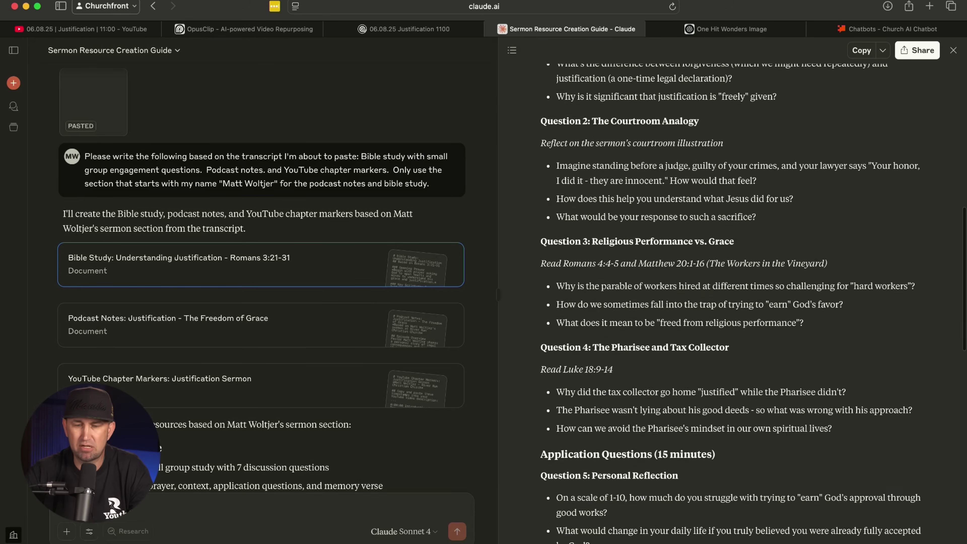
{"action": "scroll", "coordinate": [731, 305], "scroll_direction": "down", "scroll_amount": 20}
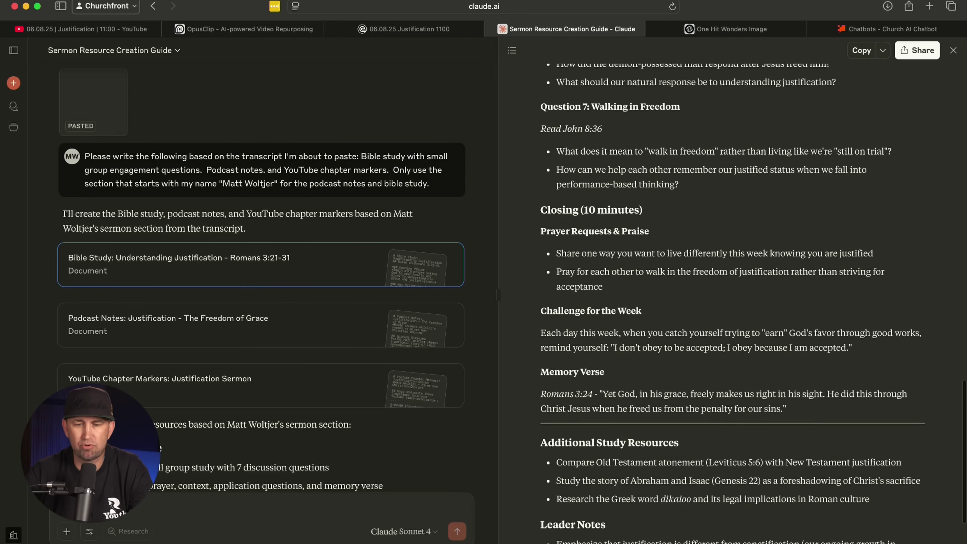
{"action": "scroll", "coordinate": [732, 305], "scroll_direction": "down", "scroll_amount": 4}
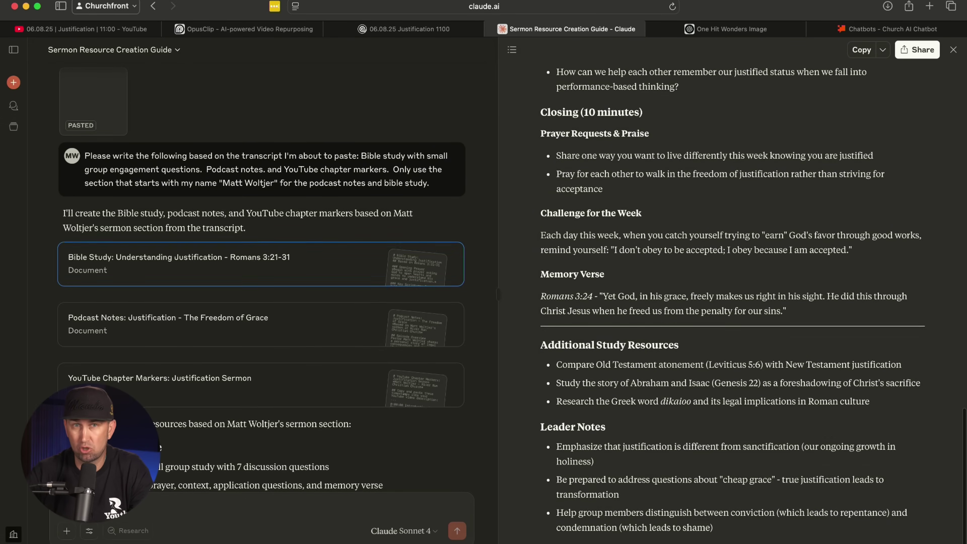
{"action": "scroll", "coordinate": [731, 305], "scroll_direction": "up", "scroll_amount": 20}
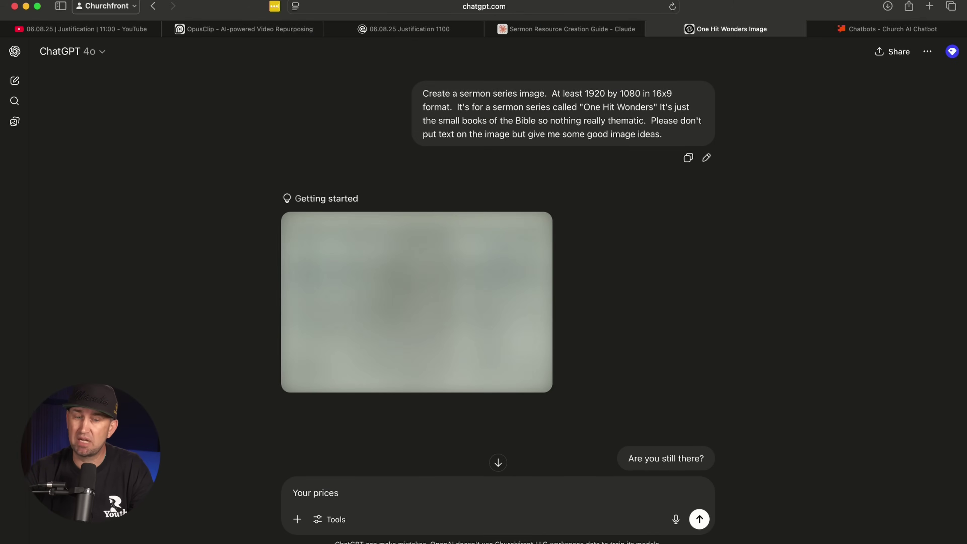
Step: Scroll through the One Hit Wonders image concepts down to the Bible-book vinyl record image
{"action": "scroll", "coordinate": [495, 278], "scroll_direction": "down", "scroll_amount": 1}
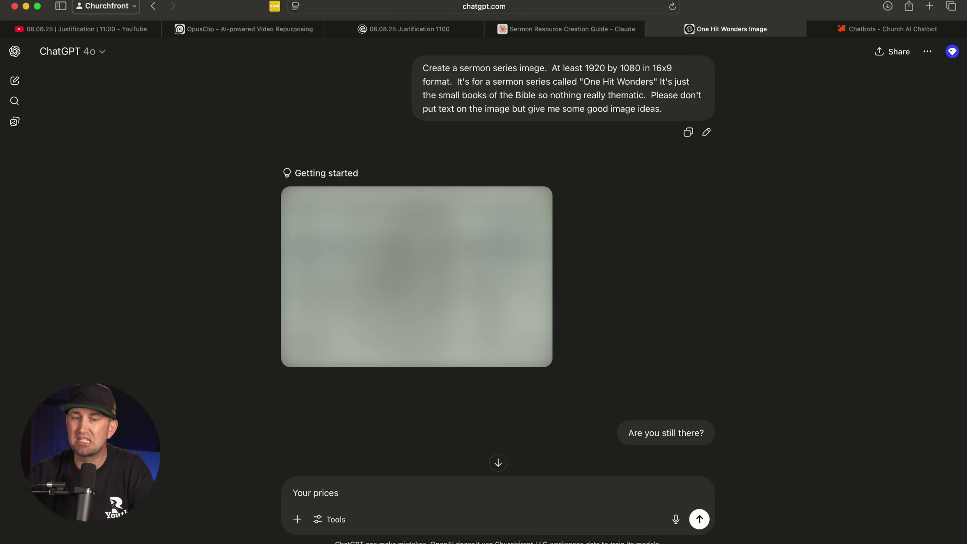
{"action": "scroll", "coordinate": [495, 244], "scroll_direction": "down", "scroll_amount": 1}
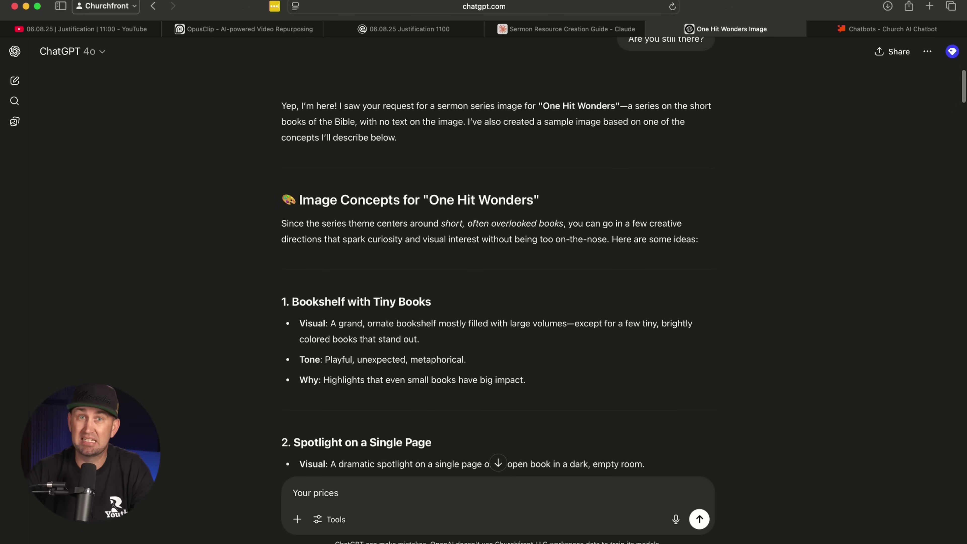
{"action": "scroll", "coordinate": [497, 258], "scroll_direction": "up", "scroll_amount": 5}
{"action": "scroll", "coordinate": [497, 257], "scroll_direction": "down", "scroll_amount": 6}
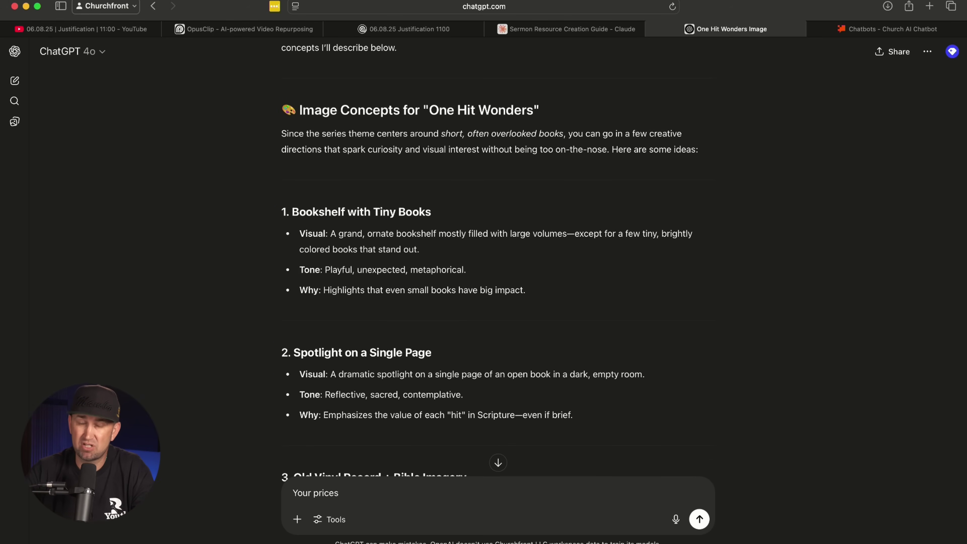
{"action": "scroll", "coordinate": [497, 258], "scroll_direction": "down", "scroll_amount": 2}
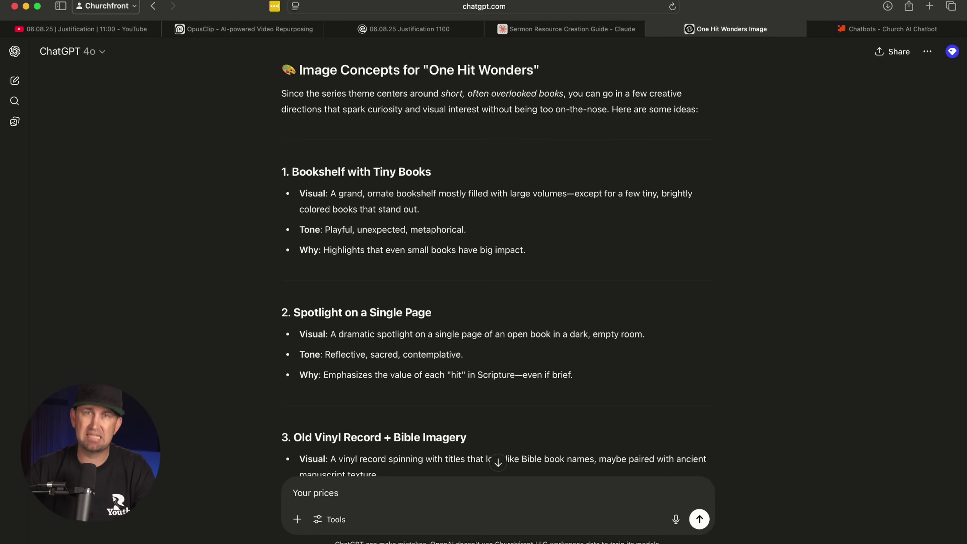
{"action": "scroll", "coordinate": [494, 258], "scroll_direction": "down", "scroll_amount": 1}
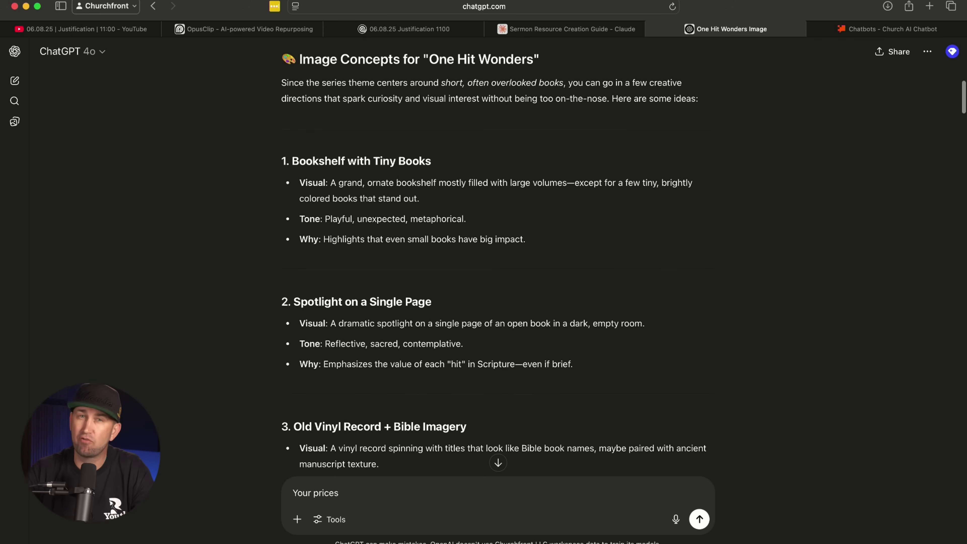
{"action": "scroll", "coordinate": [494, 253], "scroll_direction": "down", "scroll_amount": 2}
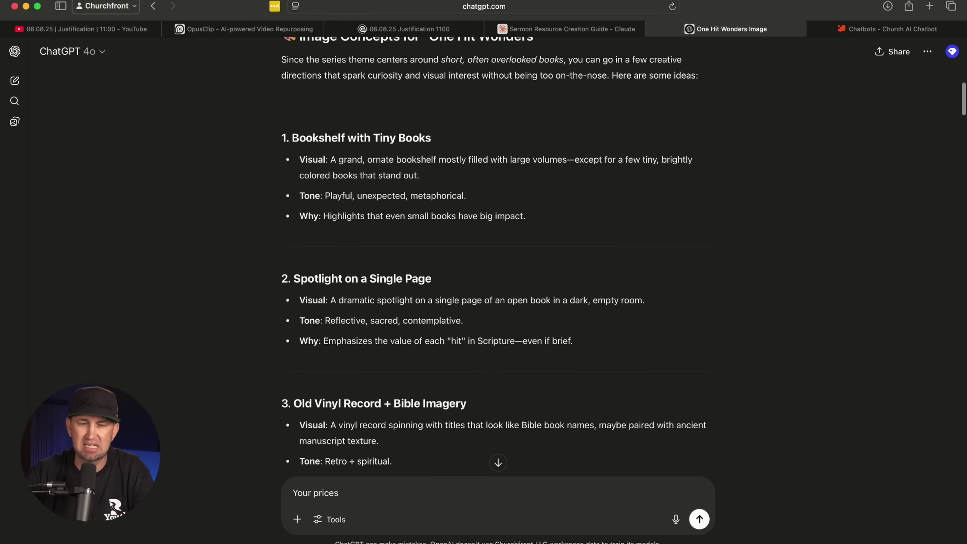
{"action": "scroll", "coordinate": [494, 257], "scroll_direction": "down", "scroll_amount": 6}
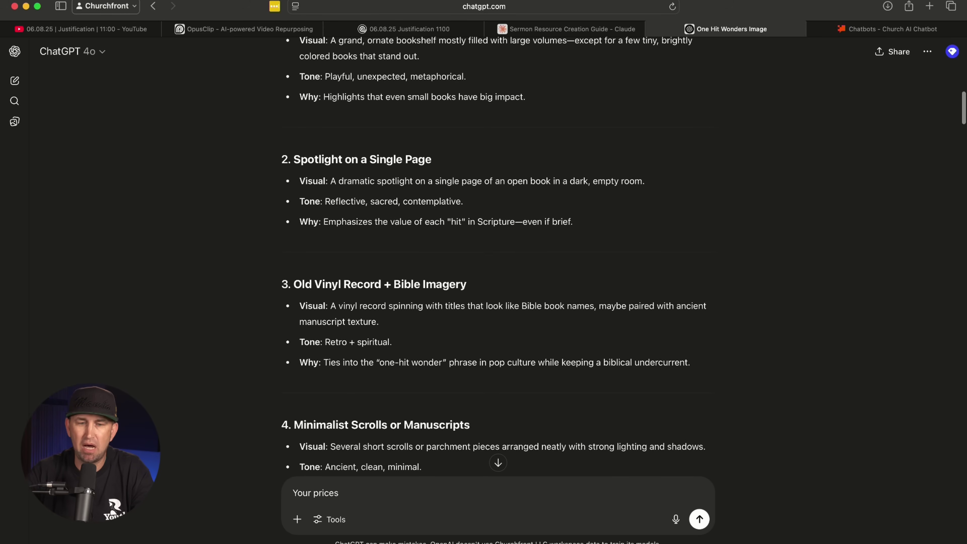
{"action": "scroll", "coordinate": [494, 258], "scroll_direction": "down", "scroll_amount": 5}
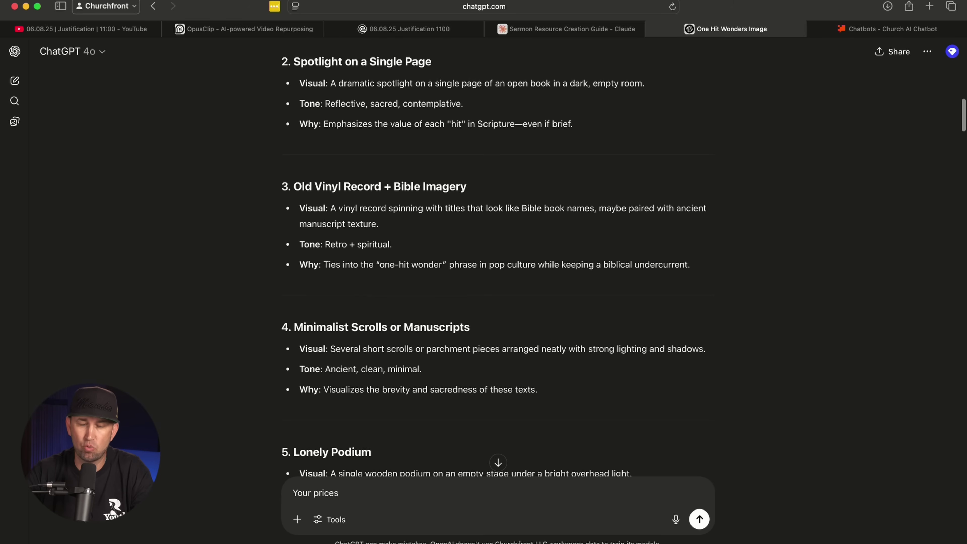
{"action": "scroll", "coordinate": [494, 258], "scroll_direction": "down", "scroll_amount": 6}
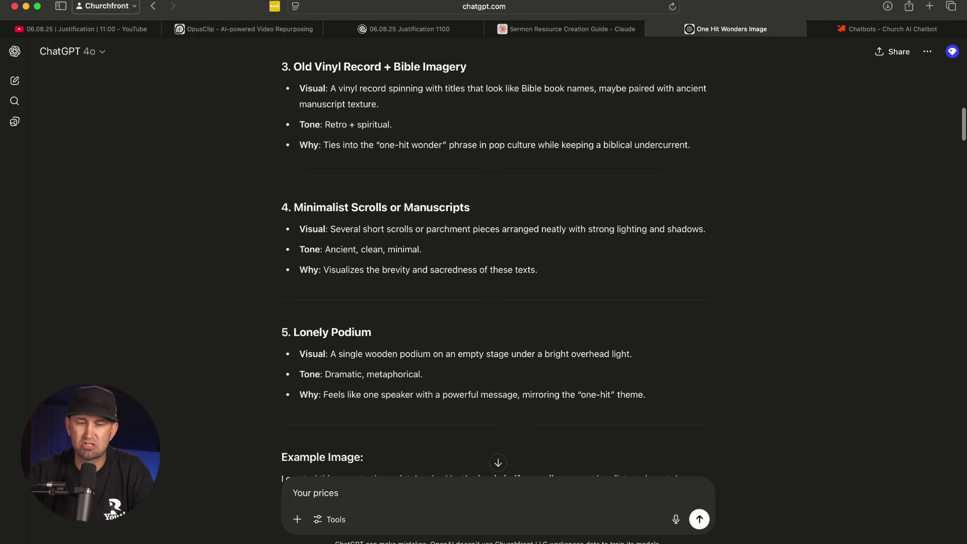
{"action": "scroll", "coordinate": [494, 258], "scroll_direction": "down", "scroll_amount": 3}
{"action": "scroll", "coordinate": [494, 257], "scroll_direction": "up", "scroll_amount": 10}
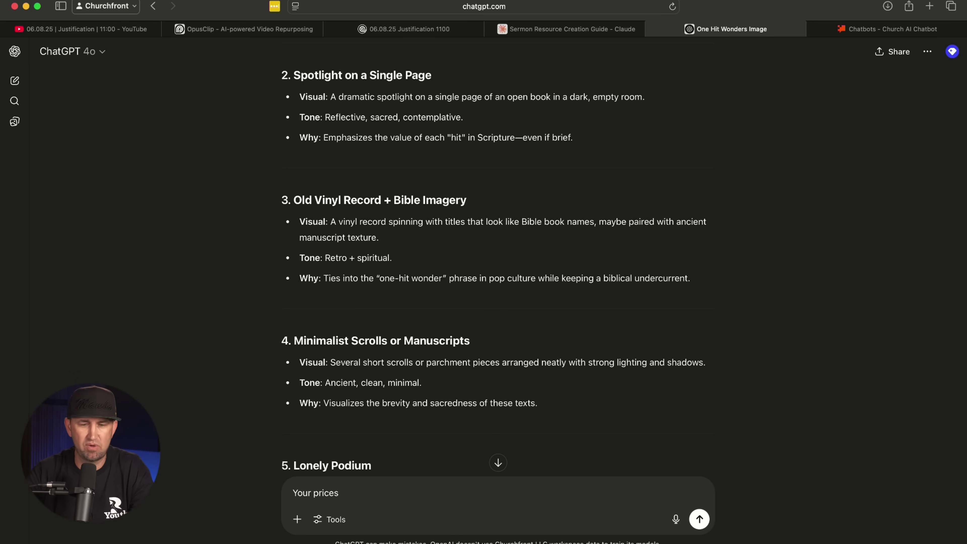
{"action": "scroll", "coordinate": [495, 263], "scroll_direction": "down", "scroll_amount": 5}
{"action": "scroll", "coordinate": [495, 263], "scroll_direction": "down", "scroll_amount": 15}
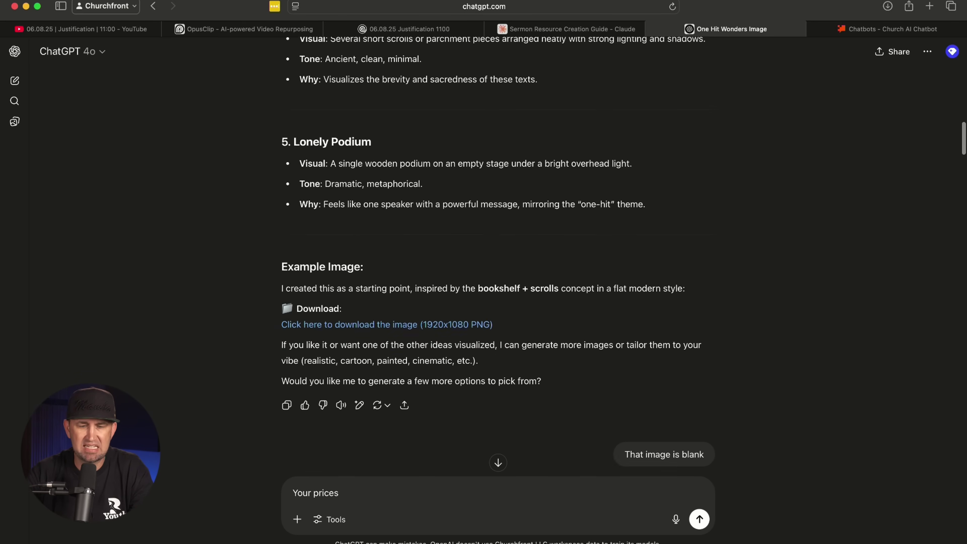
{"action": "scroll", "coordinate": [417, 343], "scroll_direction": "down", "scroll_amount": 2}
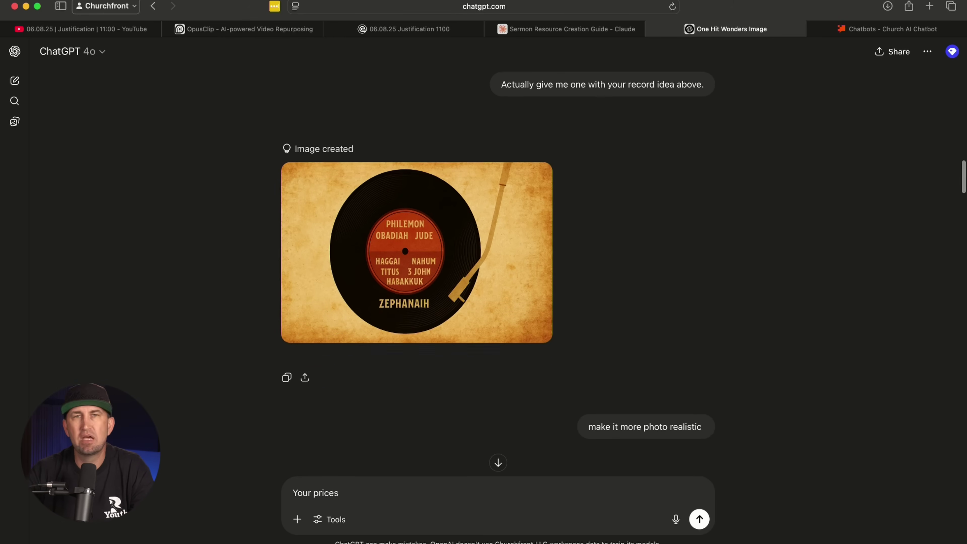
Step: Zoom out and scroll ChatGPT's reply down to the 'Download the upscaled image' 1920x1080 link
{"action": "scroll", "coordinate": [495, 260], "scroll_direction": "down", "scroll_amount": 5}
{"action": "scroll", "coordinate": [430, 259], "scroll_direction": "down", "scroll_amount": 4}
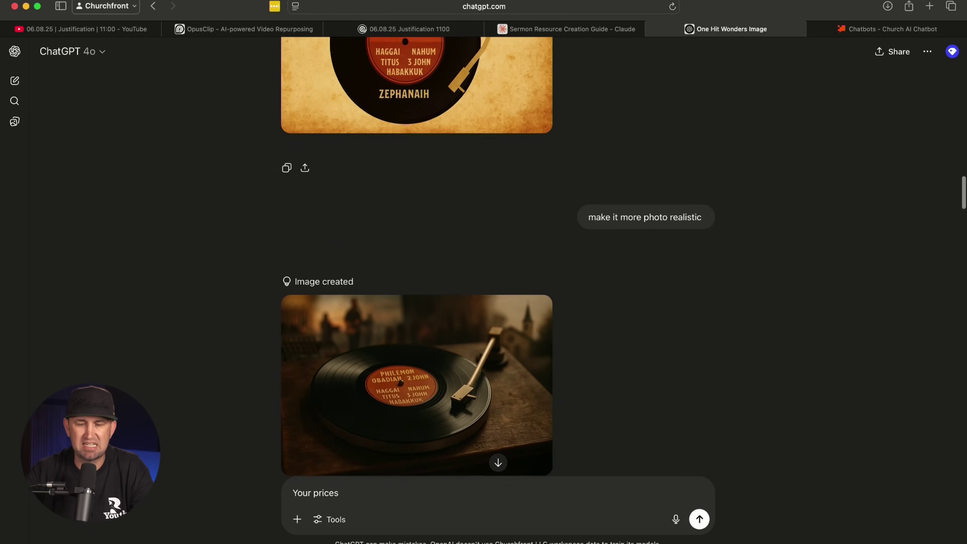
{"action": "scroll", "coordinate": [430, 259], "scroll_direction": "down", "scroll_amount": 1}
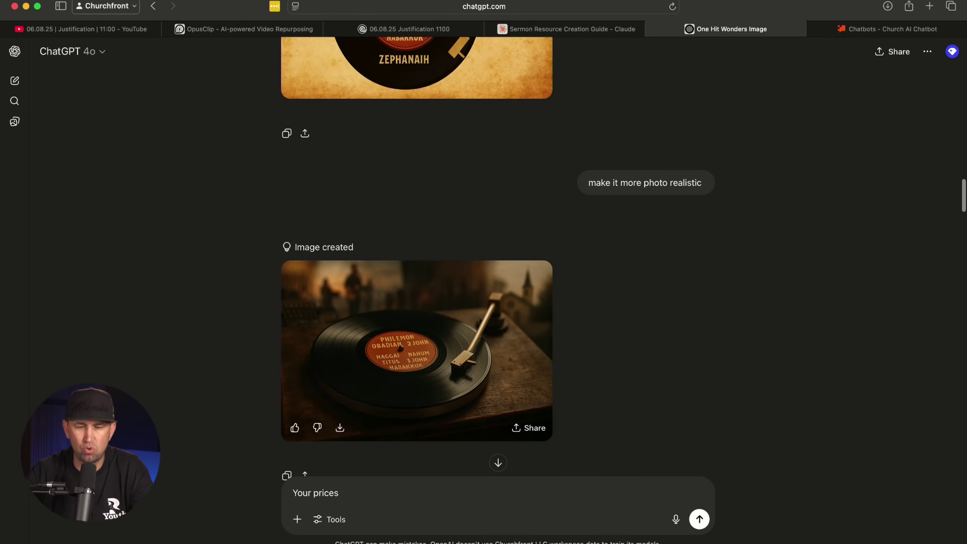
{"action": "scroll", "coordinate": [448, 361], "scroll_direction": "up", "scroll_amount": 5}
{"action": "scroll", "coordinate": [451, 236], "scroll_direction": "down", "scroll_amount": 5}
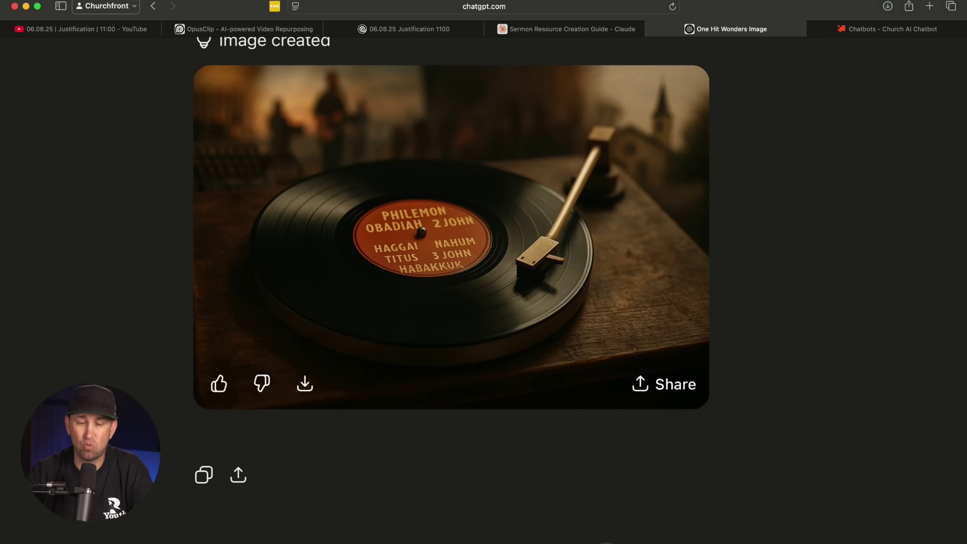
{"action": "scroll", "coordinate": [484, 267], "scroll_direction": "down", "scroll_amount": 10}
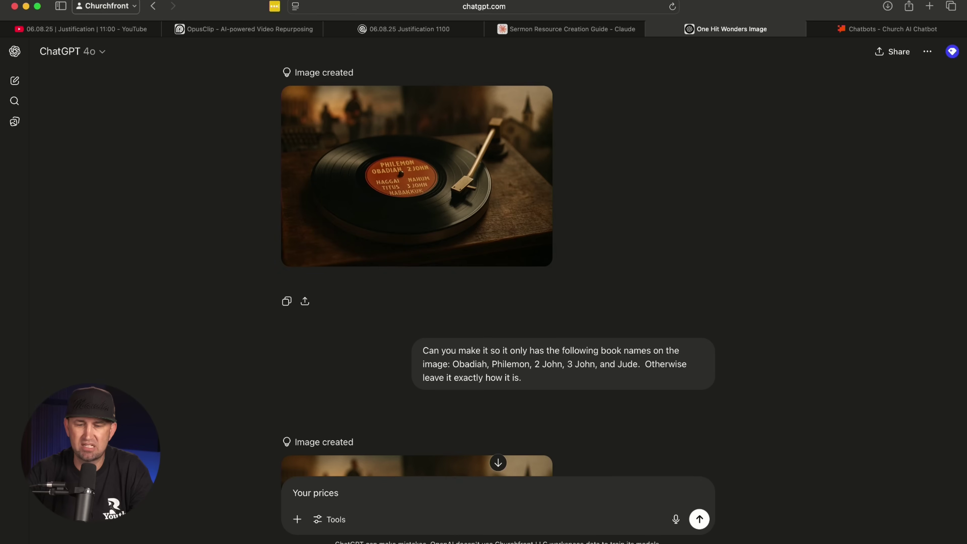
{"action": "scroll", "coordinate": [495, 266], "scroll_direction": "down", "scroll_amount": 1}
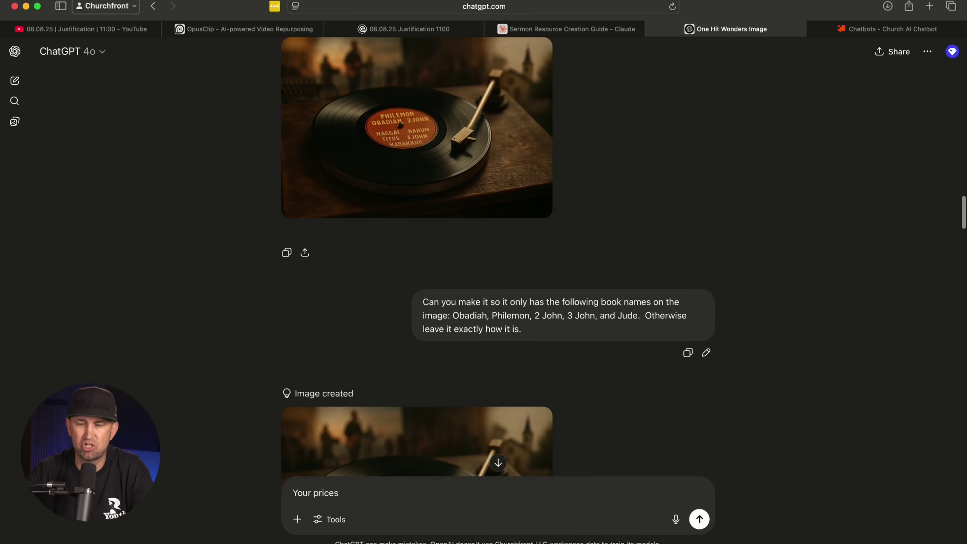
{"action": "scroll", "coordinate": [484, 266], "scroll_direction": "down", "scroll_amount": 2}
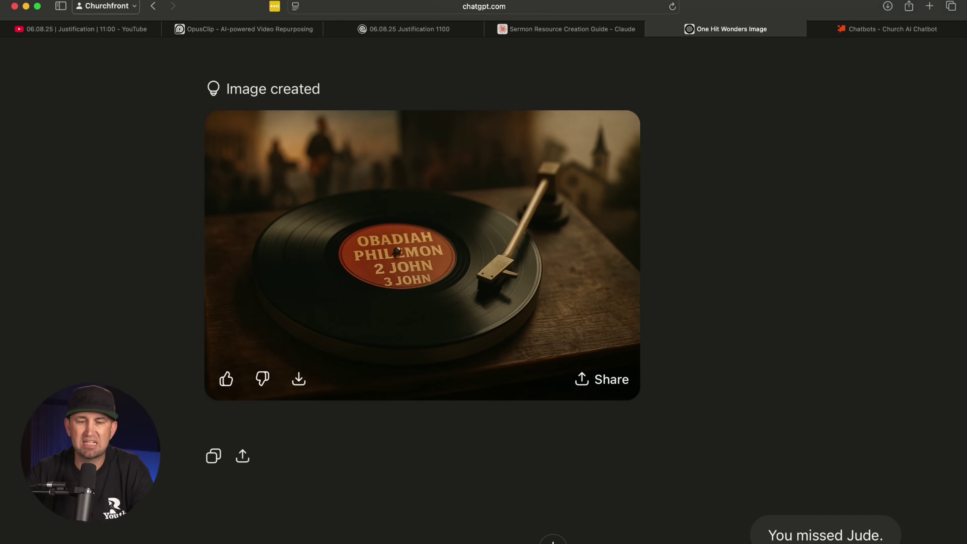
{"action": "scroll", "coordinate": [378, 215], "scroll_direction": "up", "scroll_amount": 3}
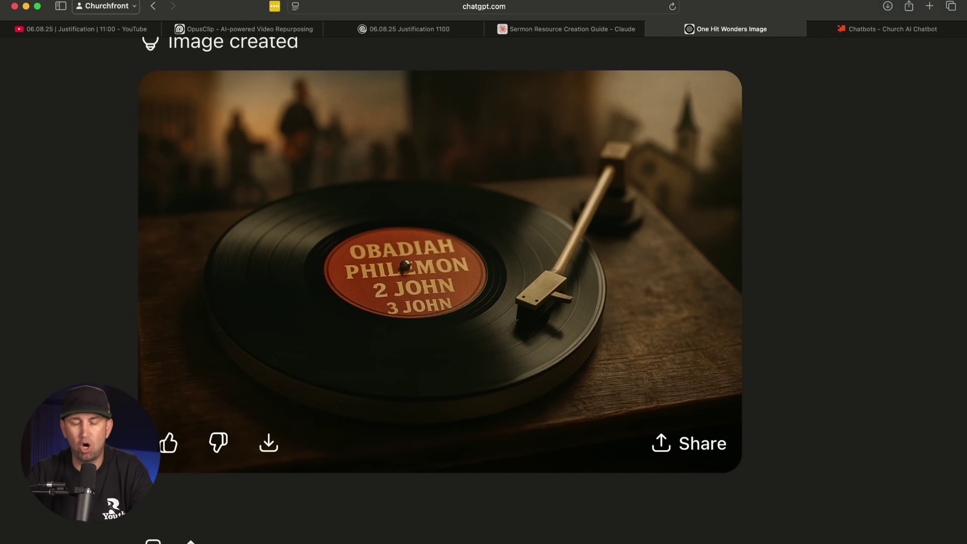
{"action": "scroll", "coordinate": [440, 266], "scroll_direction": "down", "scroll_amount": 3}
{"action": "scroll", "coordinate": [440, 267], "scroll_direction": "up", "scroll_amount": 4}
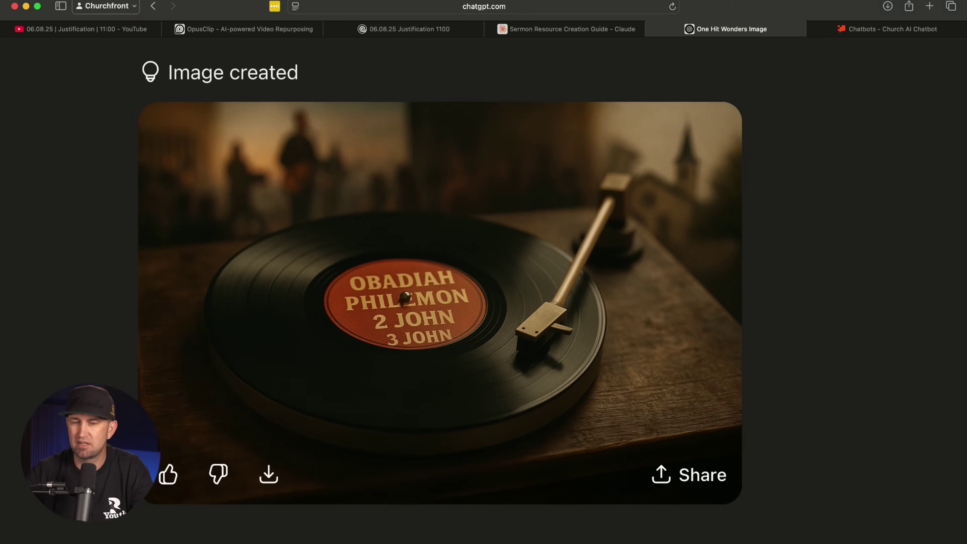
{"action": "key", "text": "super+minus"}
{"action": "key", "text": "super+minus"}
{"action": "scroll", "coordinate": [484, 290], "scroll_direction": "down", "scroll_amount": 10}
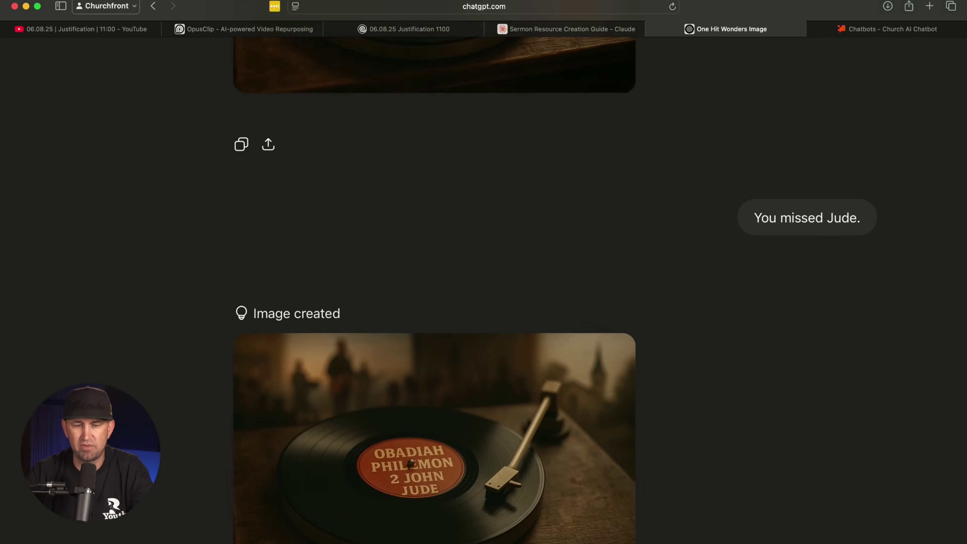
{"action": "scroll", "coordinate": [483, 290], "scroll_direction": "down", "scroll_amount": 1}
{"action": "scroll", "coordinate": [484, 290], "scroll_direction": "down", "scroll_amount": 2}
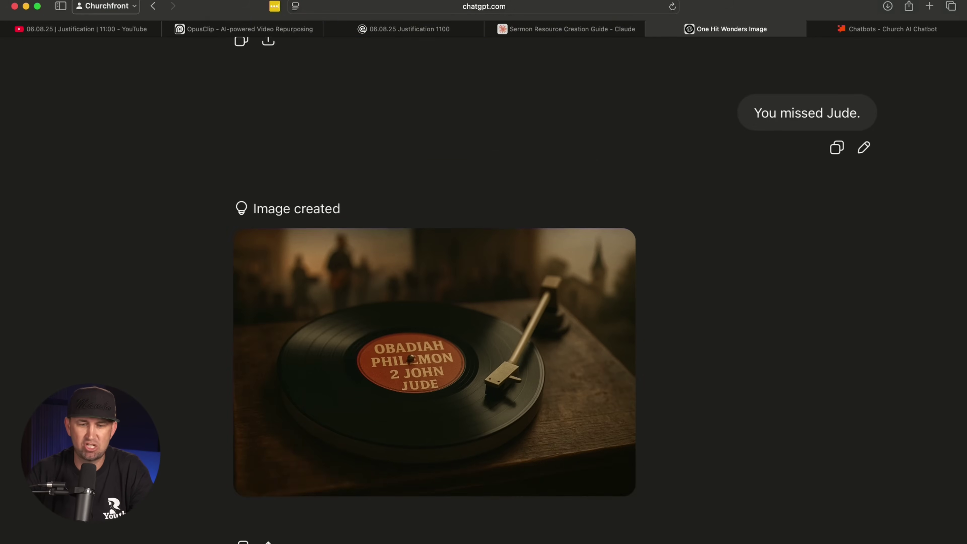
{"action": "scroll", "coordinate": [434, 290], "scroll_direction": "down", "scroll_amount": 4}
{"action": "scroll", "coordinate": [434, 289], "scroll_direction": "up", "scroll_amount": 2}
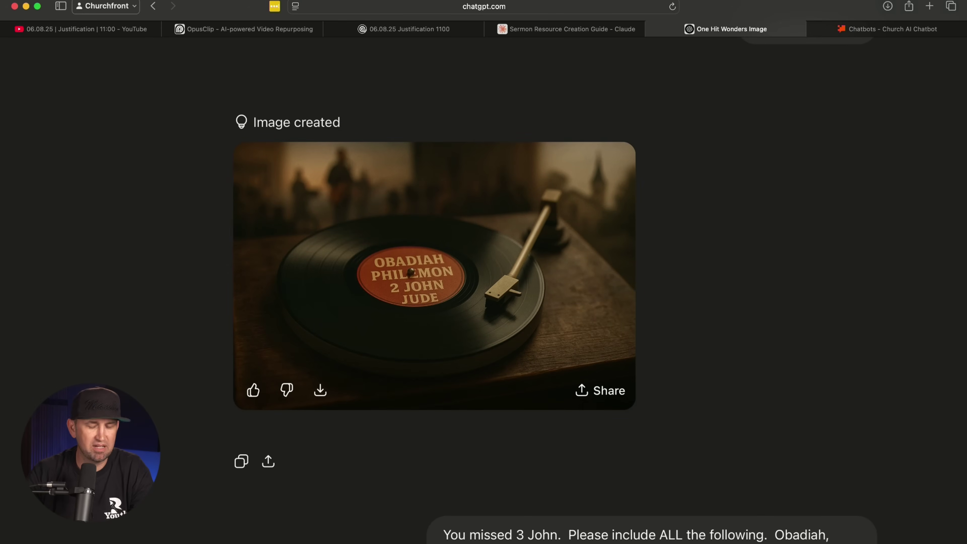
{"action": "scroll", "coordinate": [483, 290], "scroll_direction": "down", "scroll_amount": 8}
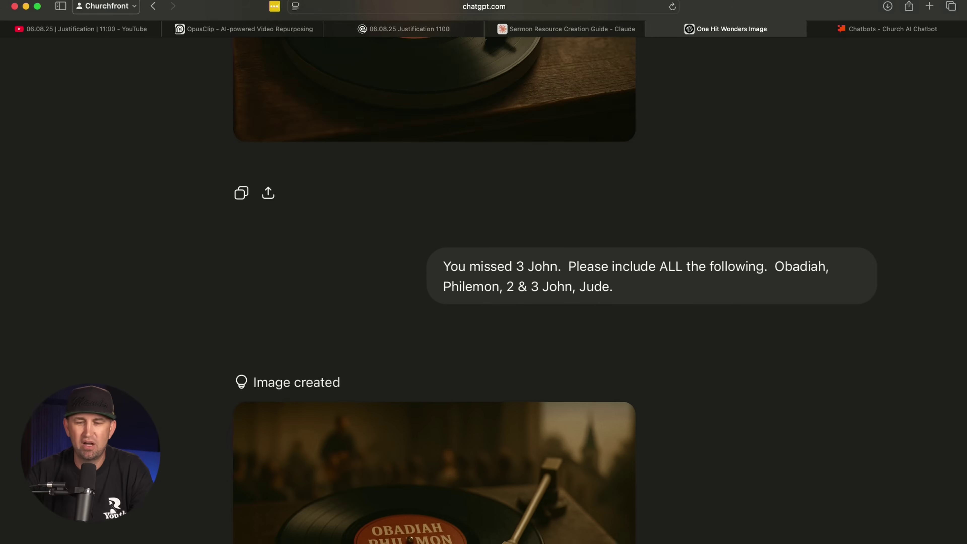
{"action": "scroll", "coordinate": [484, 289], "scroll_direction": "up", "scroll_amount": 1}
{"action": "scroll", "coordinate": [484, 290], "scroll_direction": "down", "scroll_amount": 1}
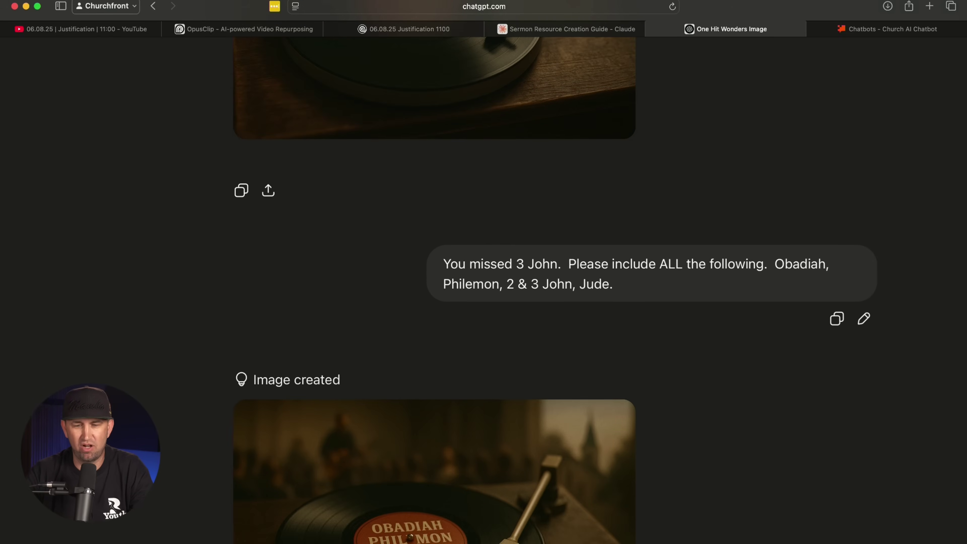
{"action": "scroll", "coordinate": [484, 290], "scroll_direction": "down", "scroll_amount": 8}
{"action": "scroll", "coordinate": [483, 290], "scroll_direction": "down", "scroll_amount": 3}
{"action": "scroll", "coordinate": [483, 289], "scroll_direction": "up", "scroll_amount": 3}
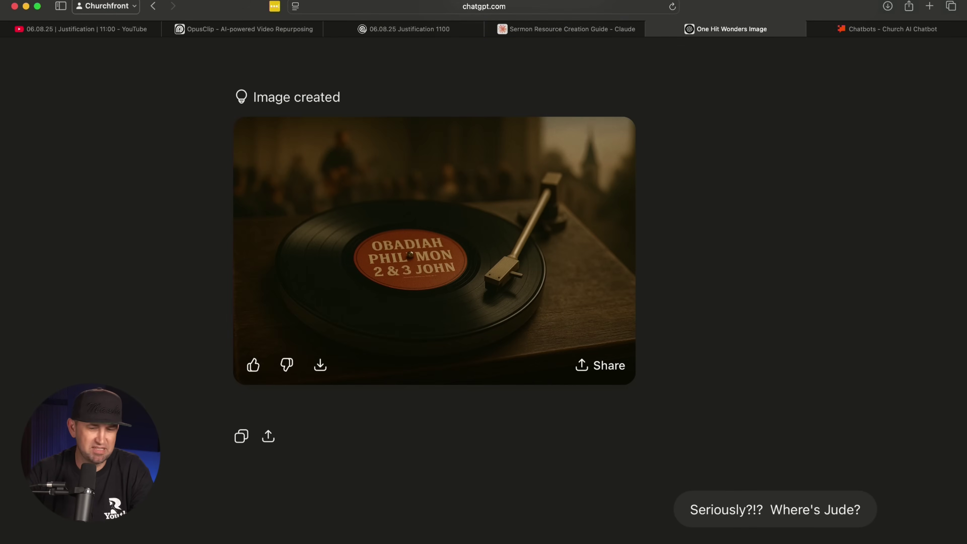
{"action": "scroll", "coordinate": [484, 290], "scroll_direction": "down", "scroll_amount": 10}
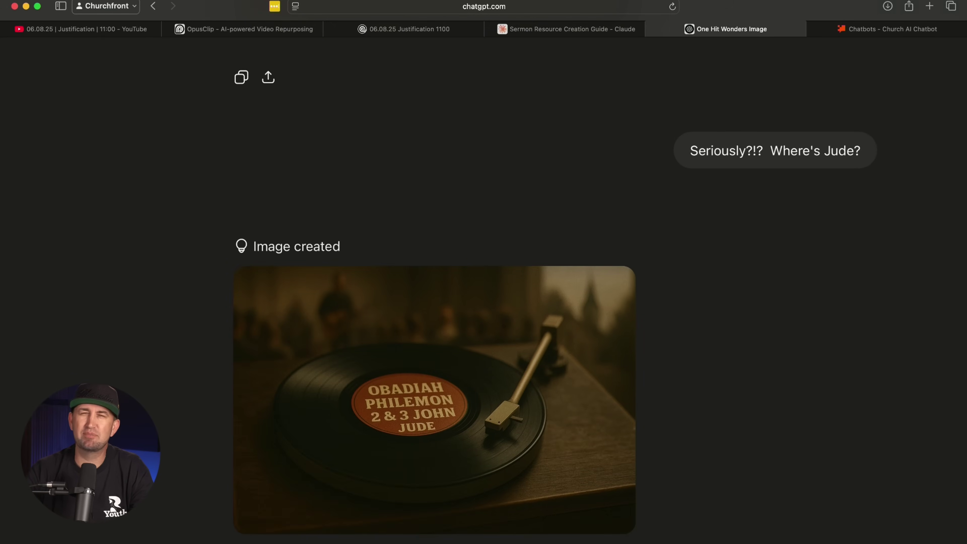
{"action": "scroll", "coordinate": [434, 343], "scroll_direction": "down", "scroll_amount": 3}
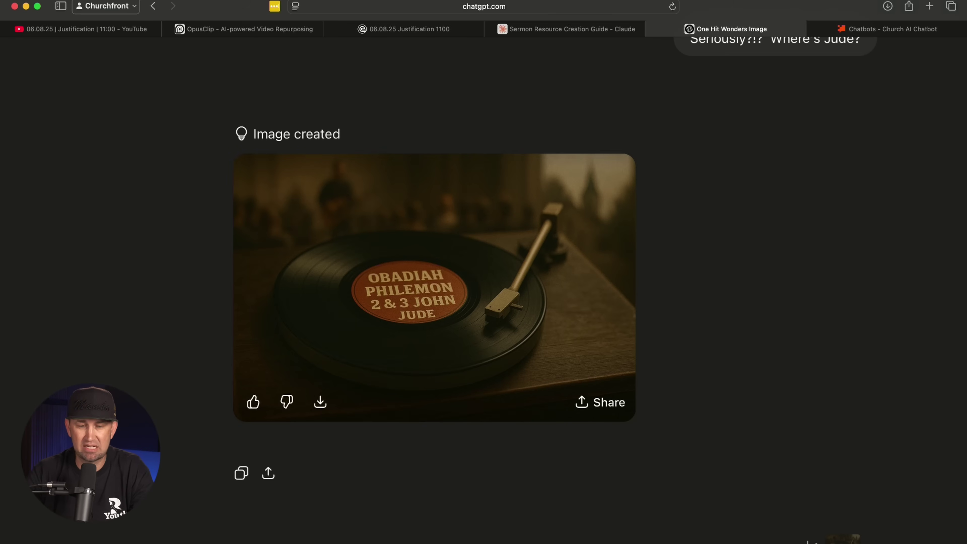
{"action": "scroll", "coordinate": [554, 290], "scroll_direction": "down", "scroll_amount": 2}
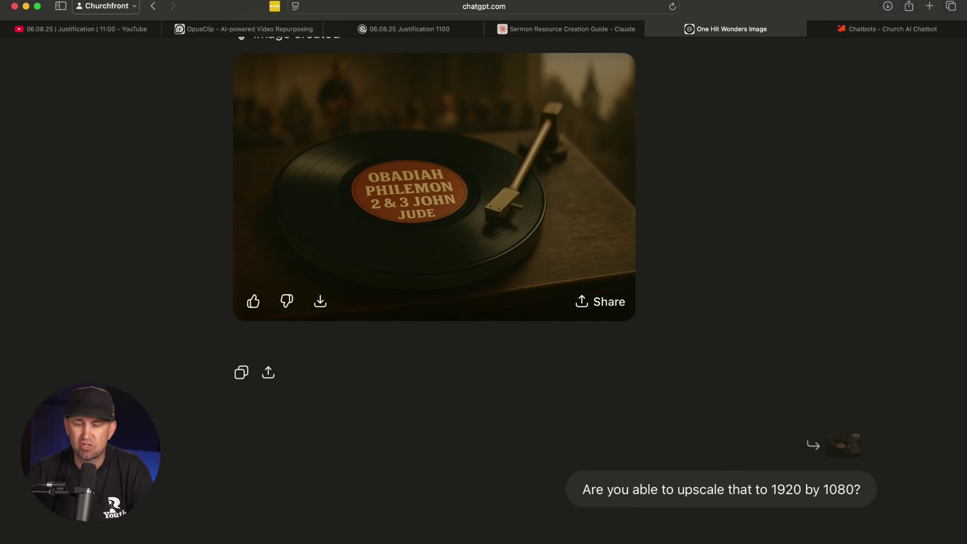
{"action": "scroll", "coordinate": [434, 243], "scroll_direction": "up", "scroll_amount": 3}
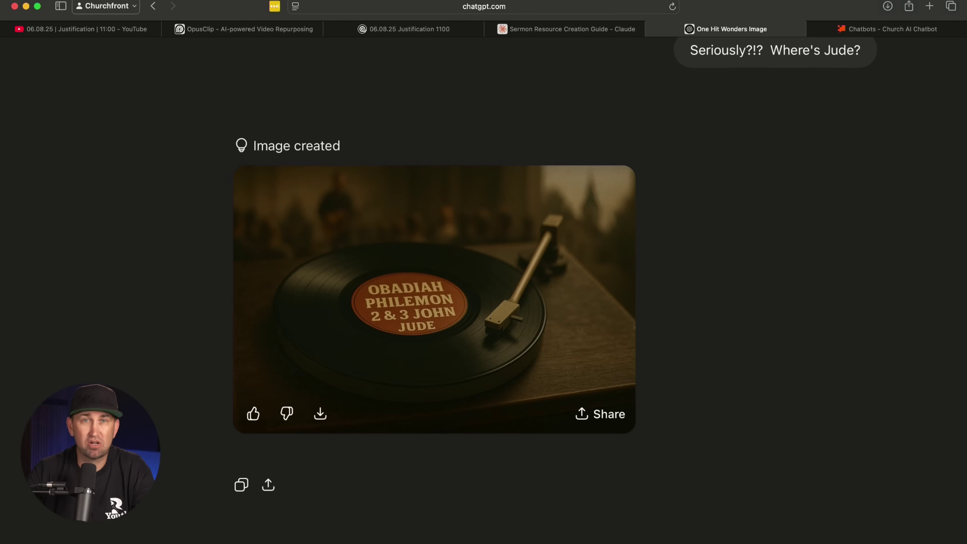
{"action": "scroll", "coordinate": [555, 290], "scroll_direction": "down", "scroll_amount": 1}
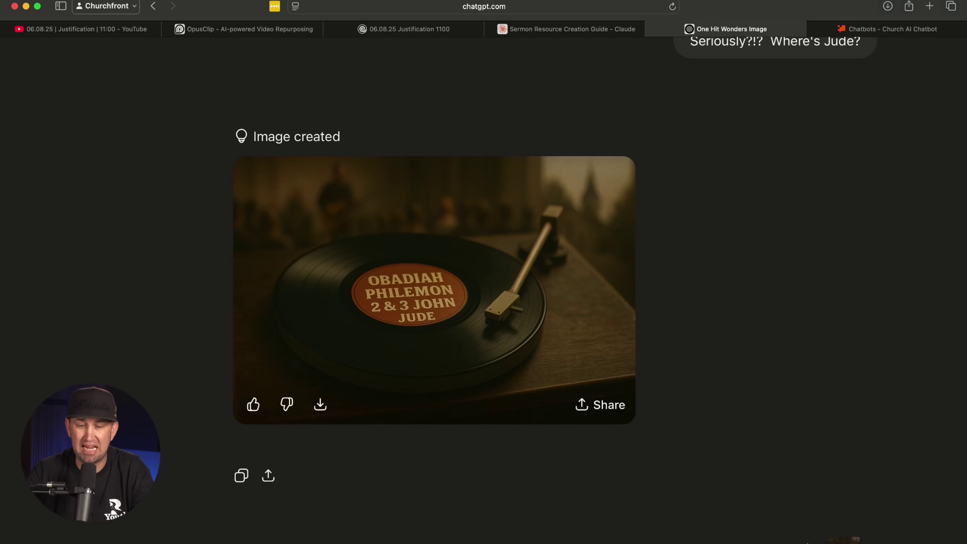
{"action": "scroll", "coordinate": [554, 290], "scroll_direction": "down", "scroll_amount": 2}
{"action": "scroll", "coordinate": [554, 289], "scroll_direction": "down", "scroll_amount": 5}
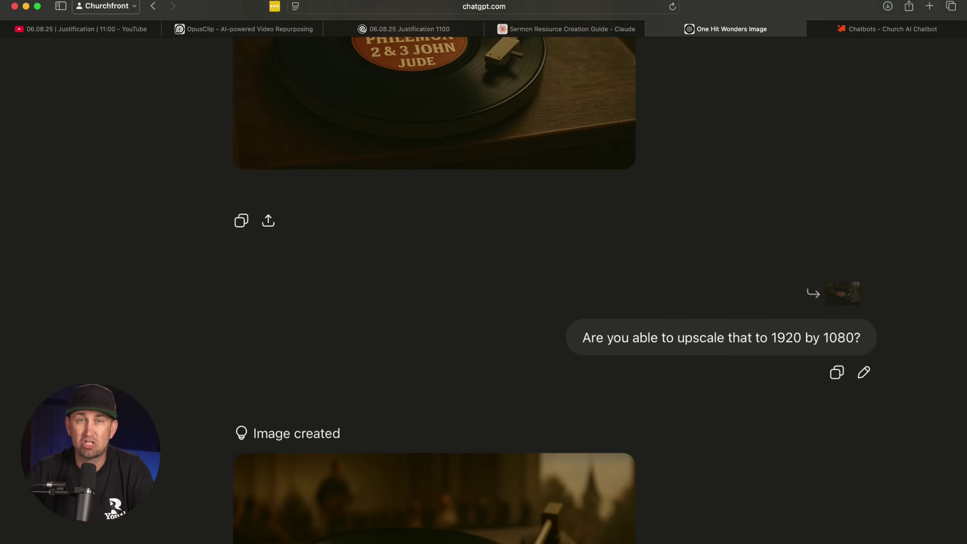
{"action": "scroll", "coordinate": [554, 290], "scroll_direction": "down", "scroll_amount": 3}
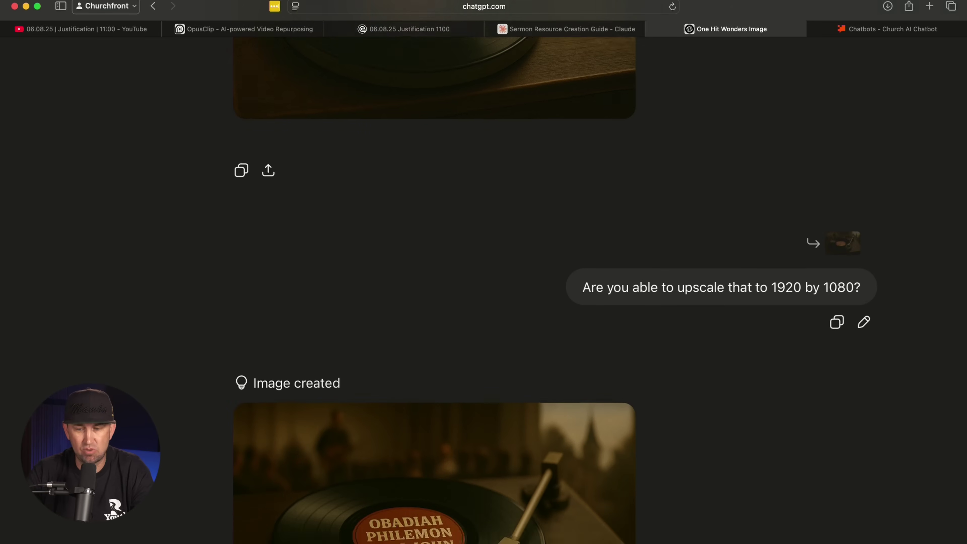
{"action": "scroll", "coordinate": [554, 290], "scroll_direction": "down", "scroll_amount": 1}
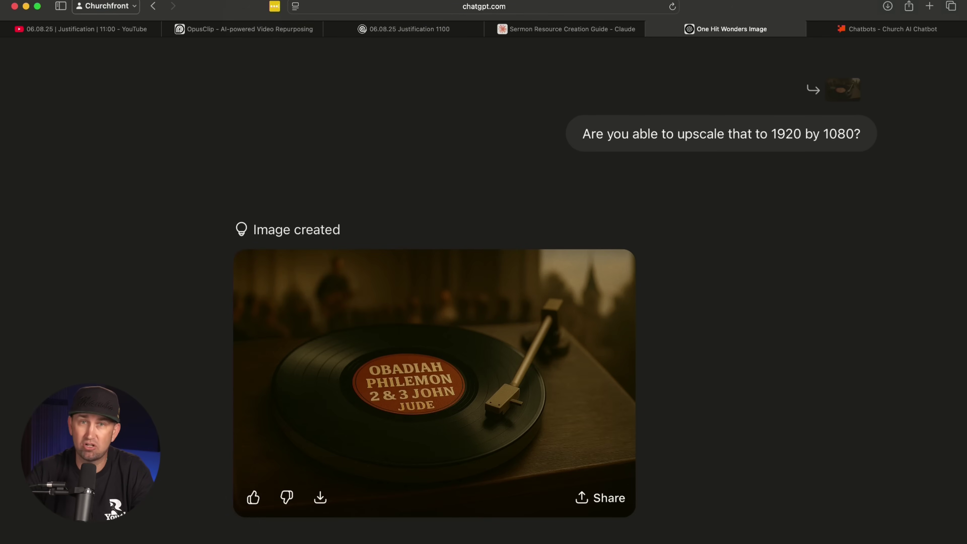
{"action": "scroll", "coordinate": [554, 290], "scroll_direction": "down", "scroll_amount": 6}
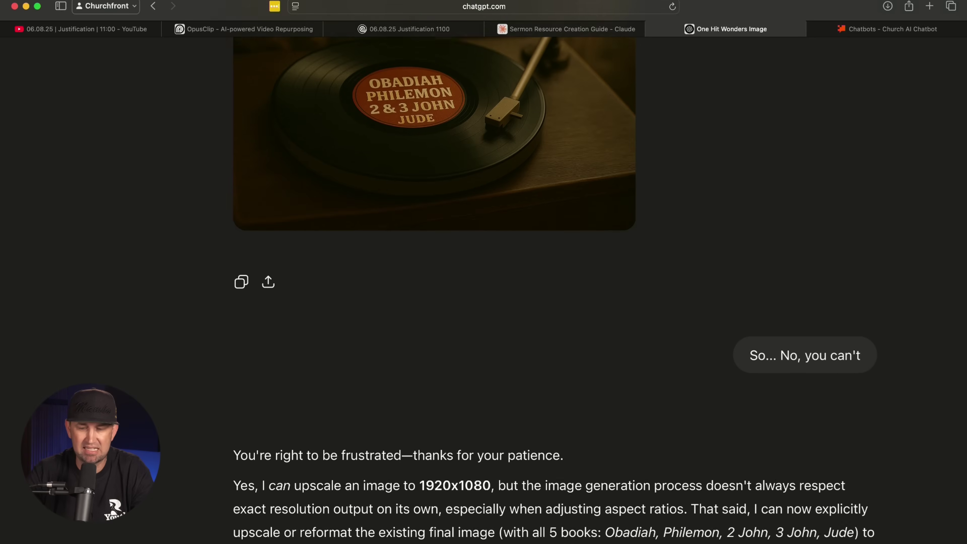
{"action": "scroll", "coordinate": [555, 289], "scroll_direction": "down", "scroll_amount": 1}
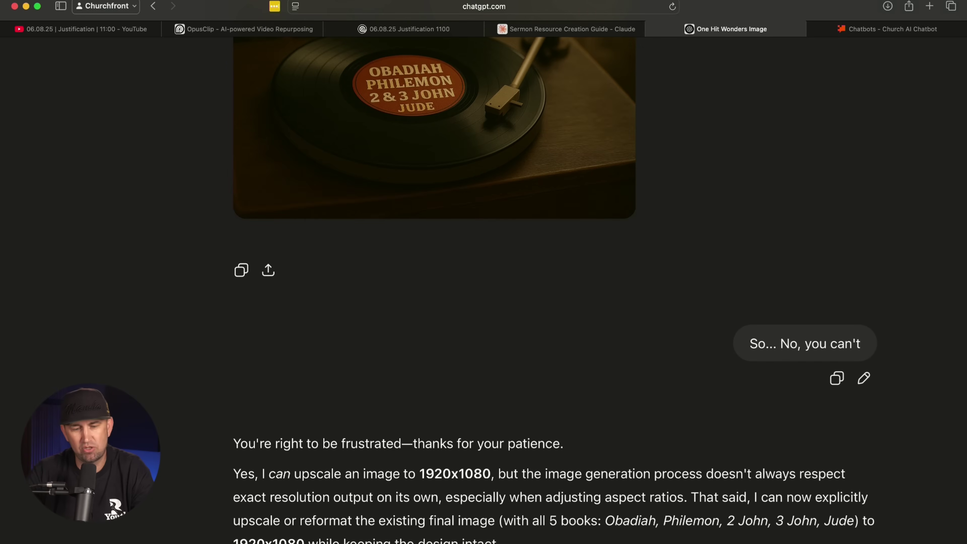
{"action": "scroll", "coordinate": [554, 290], "scroll_direction": "down", "scroll_amount": 6}
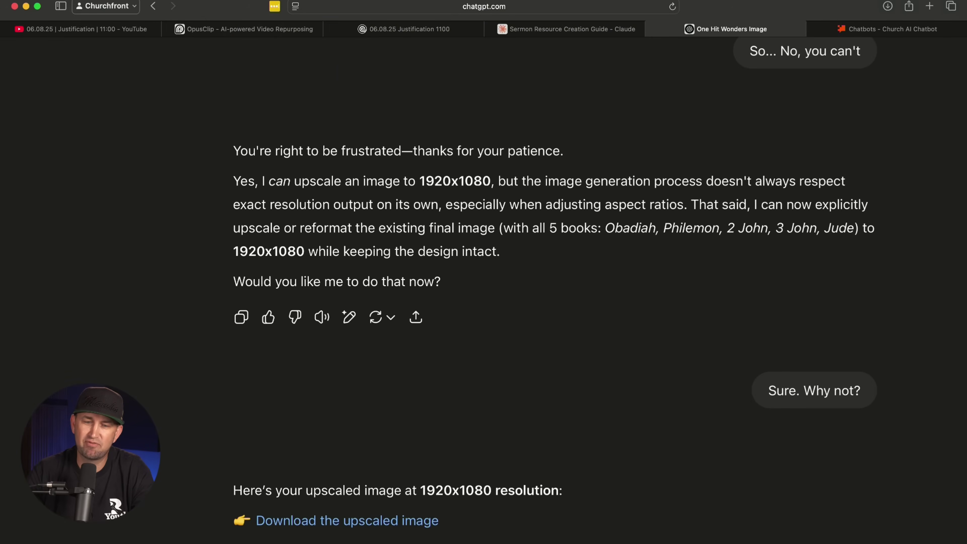
{"action": "scroll", "coordinate": [555, 290], "scroll_direction": "down", "scroll_amount": 1}
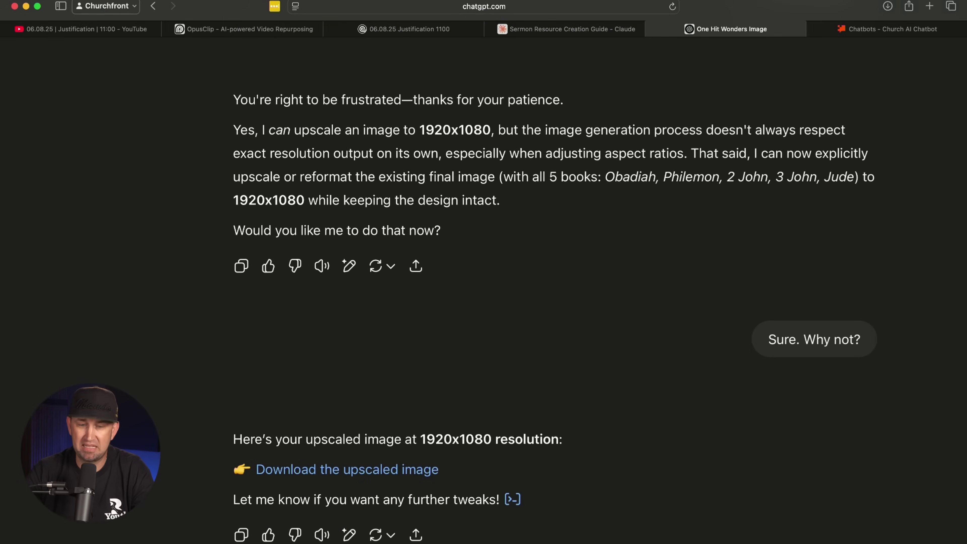
{"action": "scroll", "coordinate": [554, 289], "scroll_direction": "down", "scroll_amount": 3}
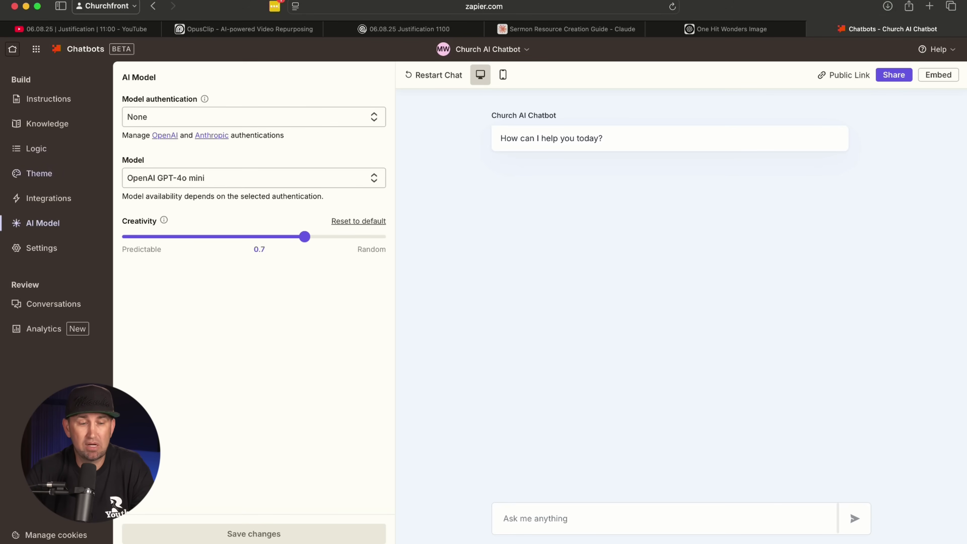
{"action": "left_click", "coordinate": [47, 124]}
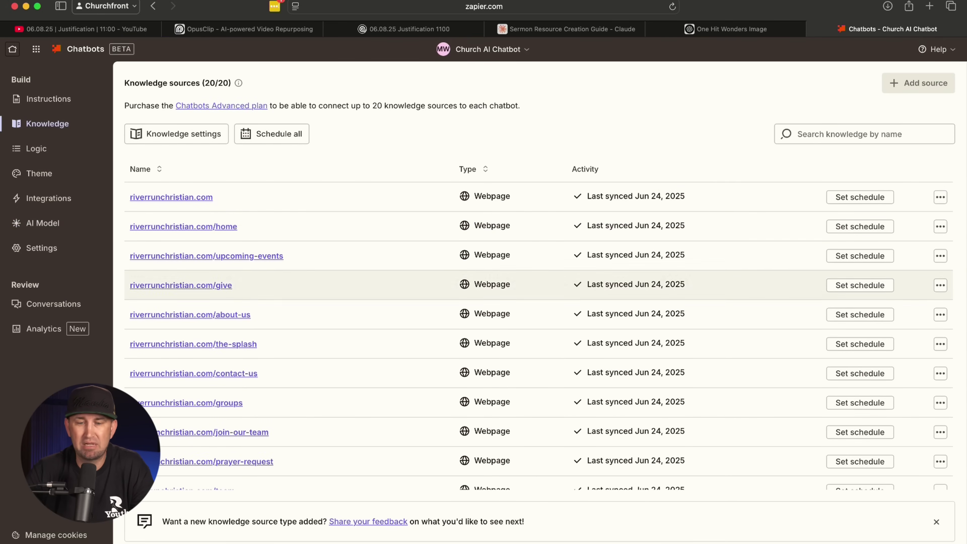
{"action": "scroll", "coordinate": [533, 237], "scroll_direction": "down", "scroll_amount": 3}
{"action": "scroll", "coordinate": [534, 335], "scroll_direction": "down", "scroll_amount": 5}
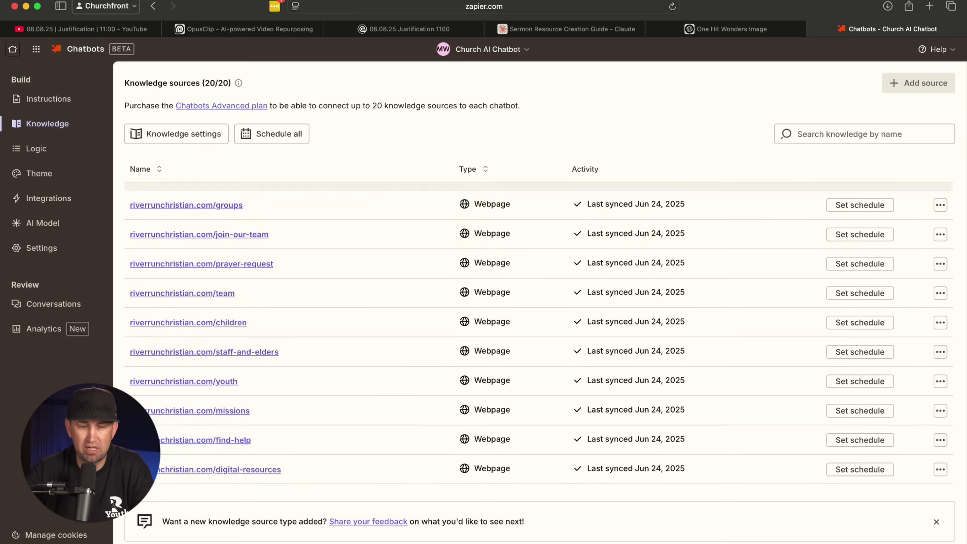
{"action": "scroll", "coordinate": [533, 335], "scroll_direction": "up", "scroll_amount": 8}
{"action": "scroll", "coordinate": [533, 255], "scroll_direction": "down", "scroll_amount": 10}
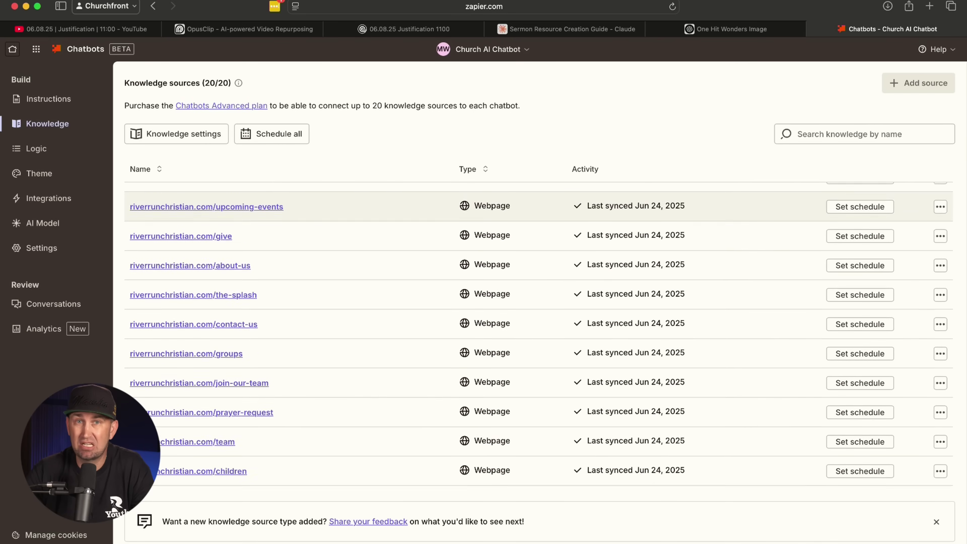
{"action": "scroll", "coordinate": [533, 251], "scroll_direction": "down", "scroll_amount": 4}
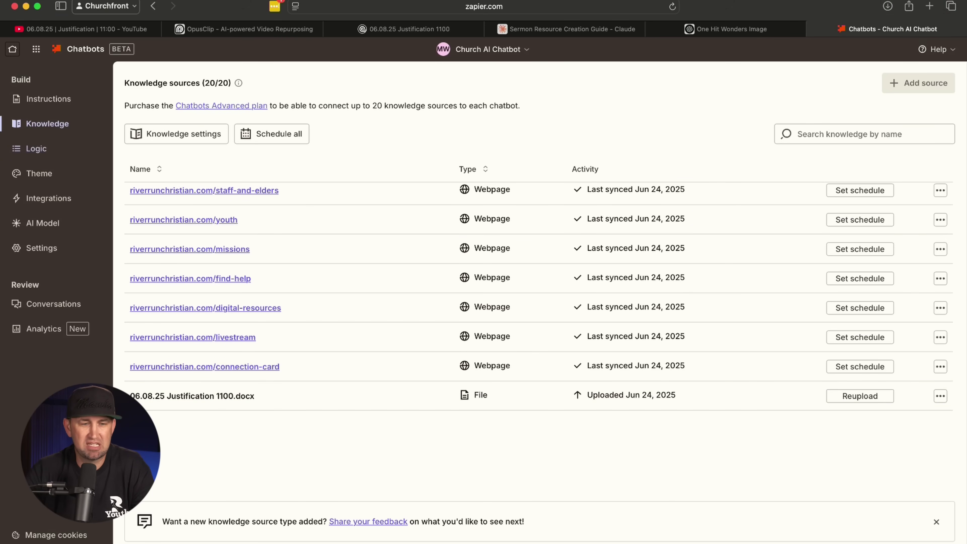
{"action": "left_click", "coordinate": [42, 223]}
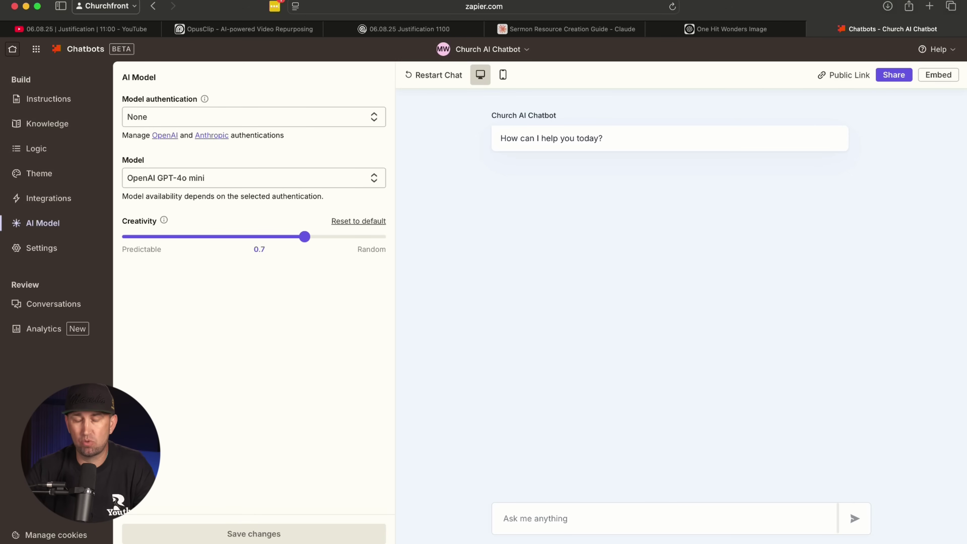
Step: Ask the chatbot 'What time are services on Sunday?' and 'What time is the food pantry available?'
{"action": "left_click", "coordinate": [503, 518]}
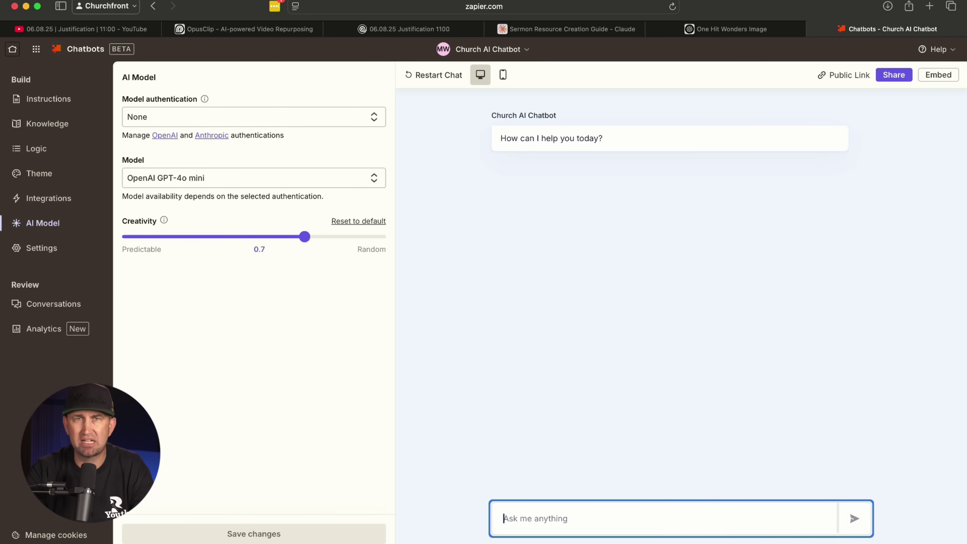
{"action": "type", "text": "What time are "}
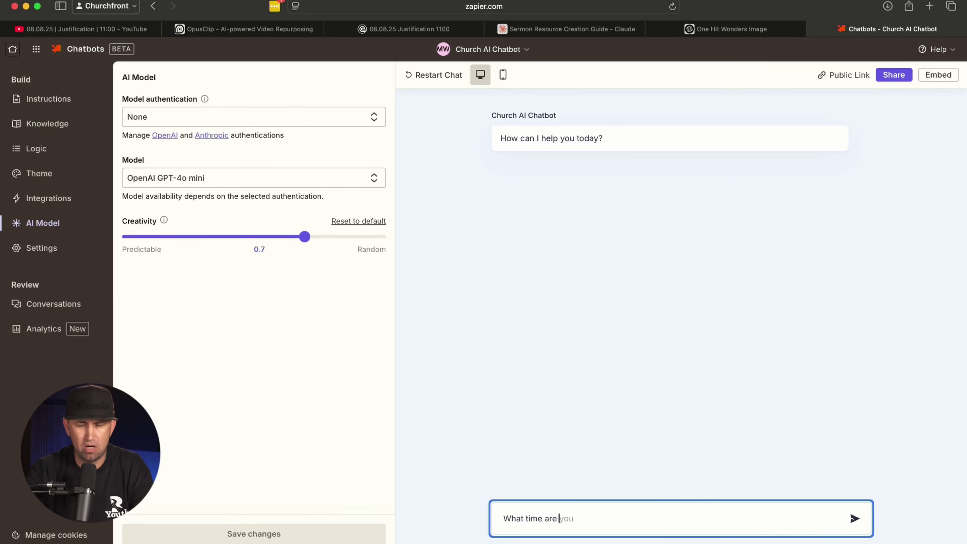
{"action": "type", "text": "services on Su"}
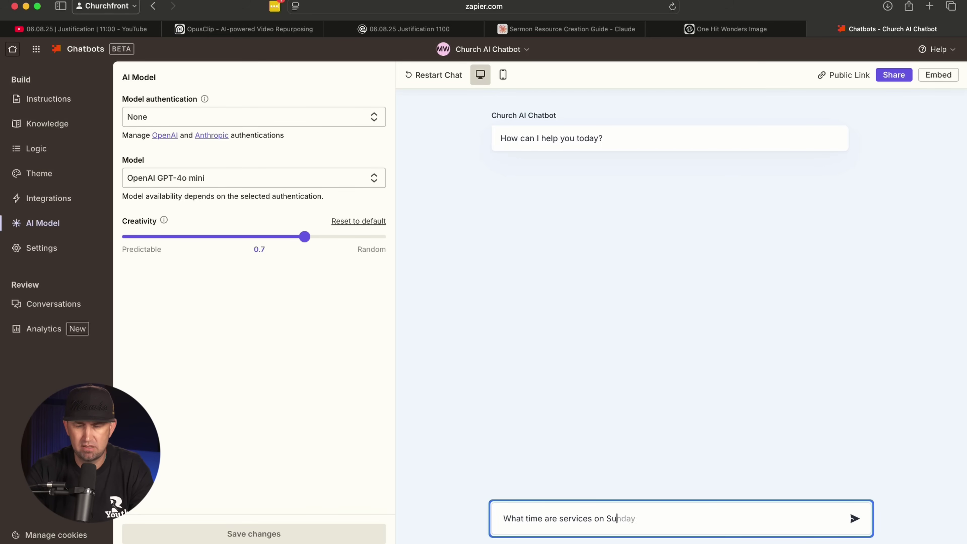
{"action": "type", "text": "nday?"}
{"action": "key", "text": "Return"}
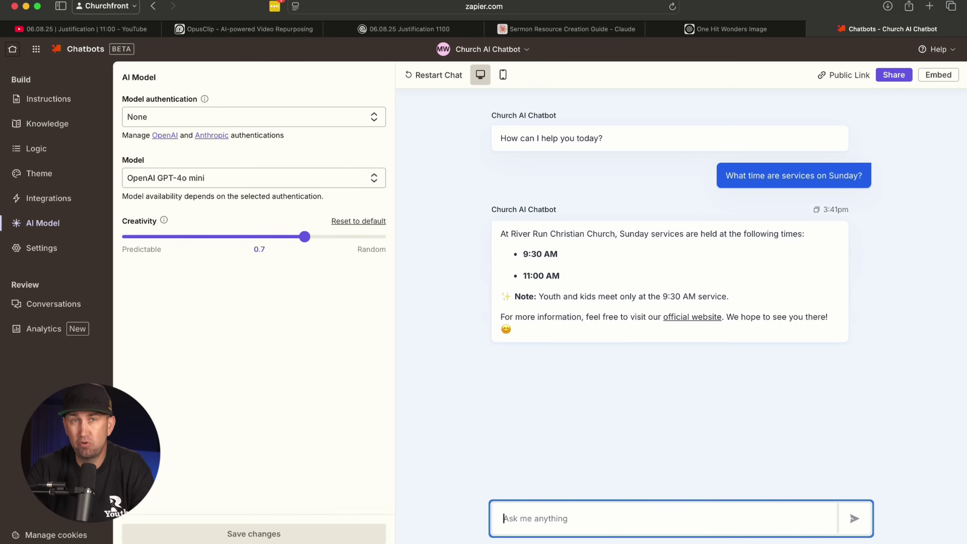
{"action": "type", "text": "What tim"}
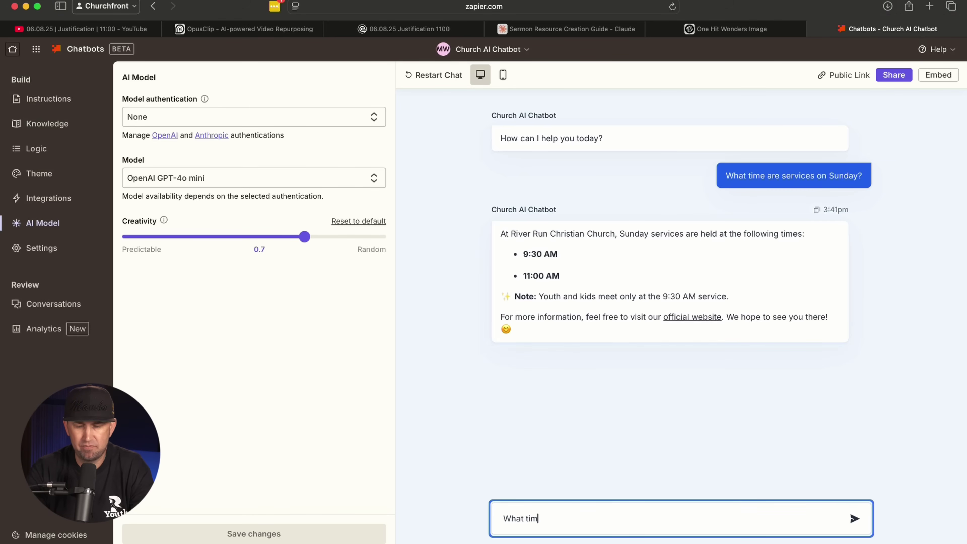
{"action": "type", "text": "e is the food "}
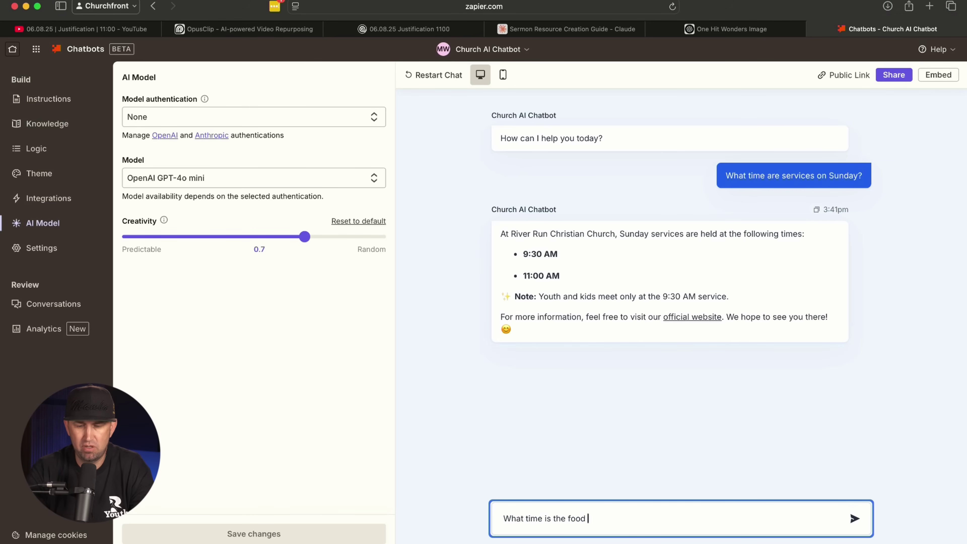
{"action": "type", "text": "pantry available?"}
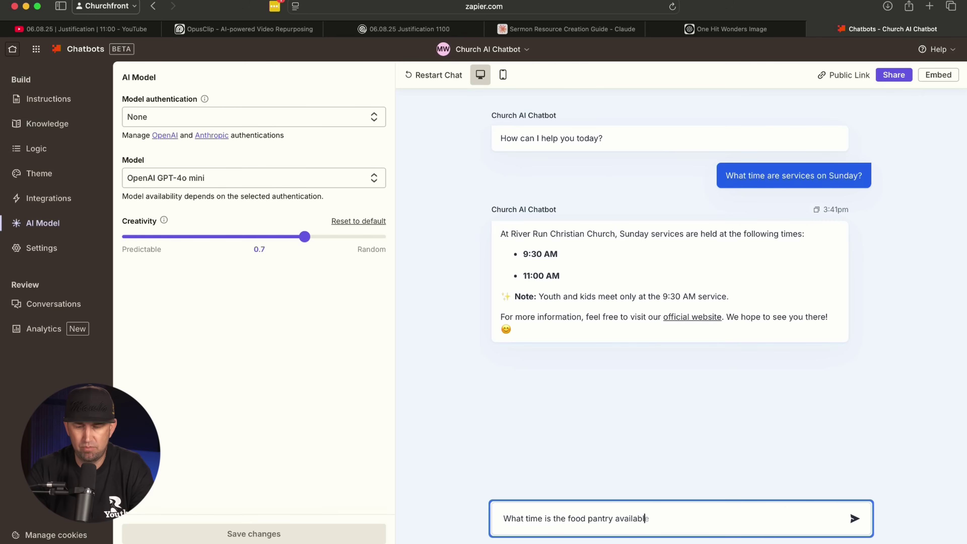
{"action": "key", "text": "Return"}
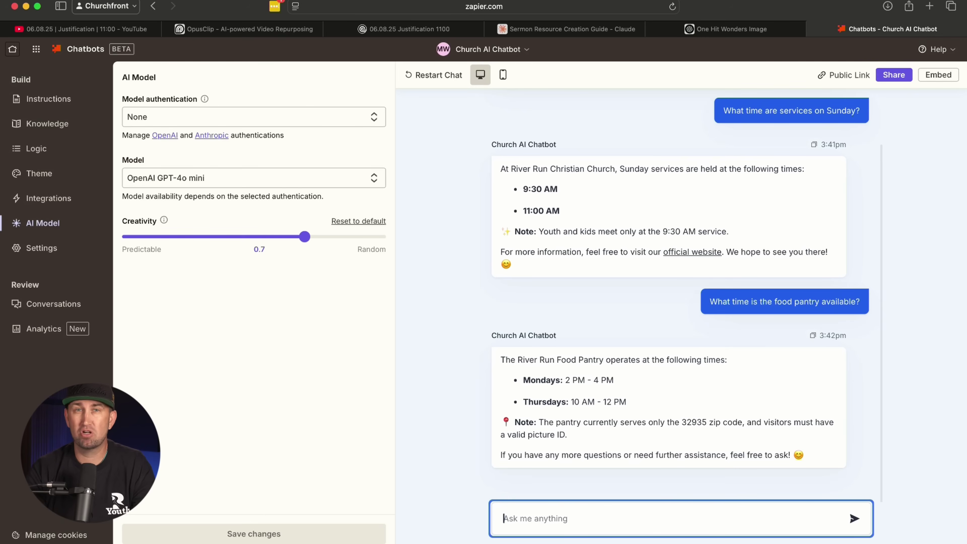
Step: Ask the chatbot about the Justification sermon's verses, the pastor's main points, and further study suggestions
{"action": "type", "text": "Wha"}
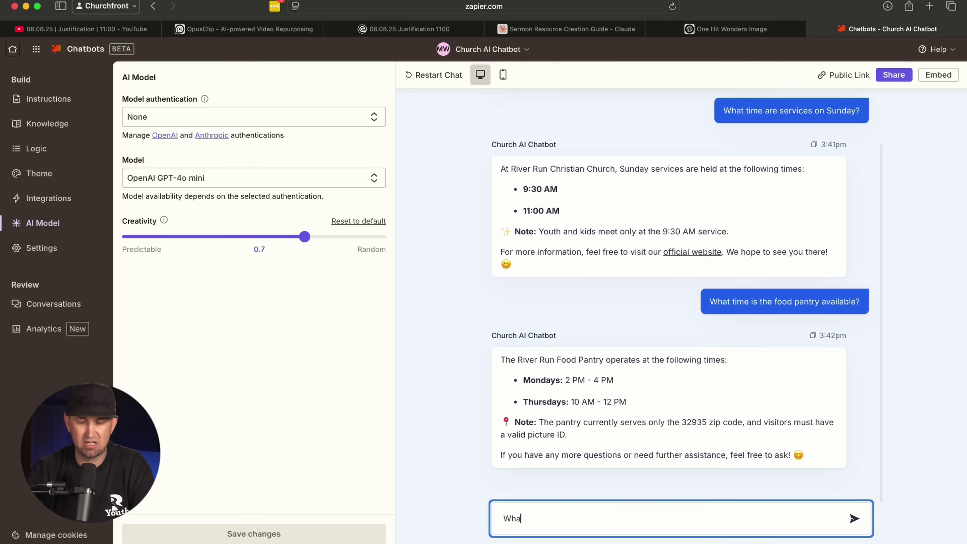
{"action": "type", "text": "t were some of the"}
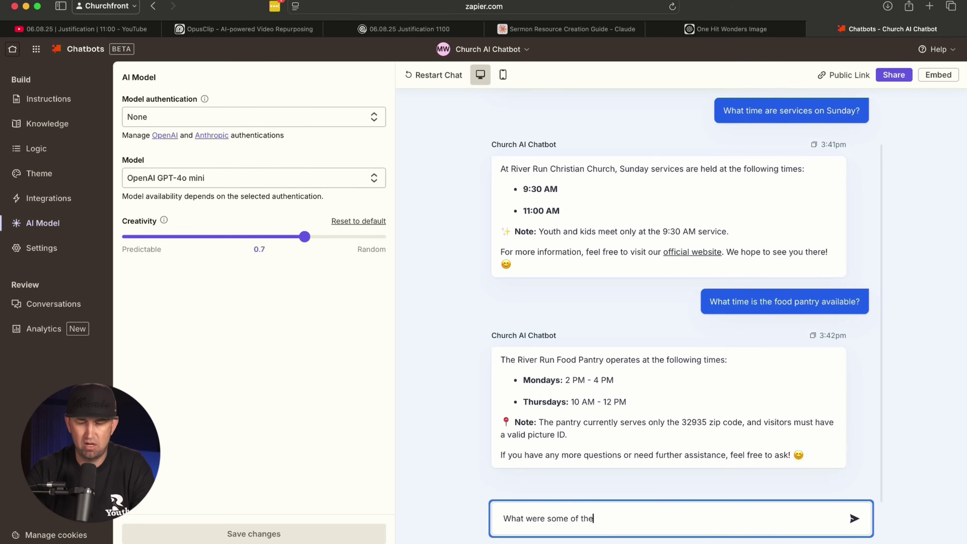
{"action": "type", "text": " verses tha"}
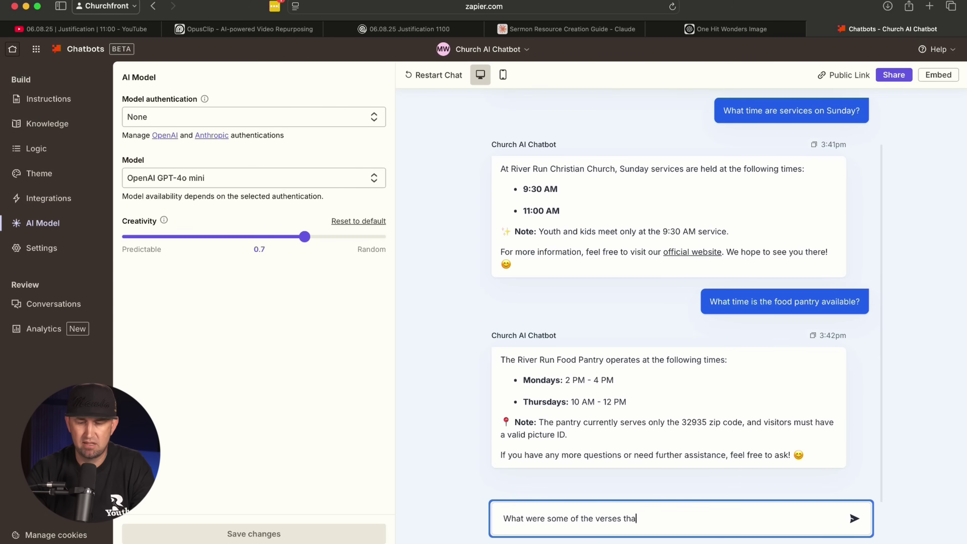
{"action": "type", "text": "t Matt used in "}
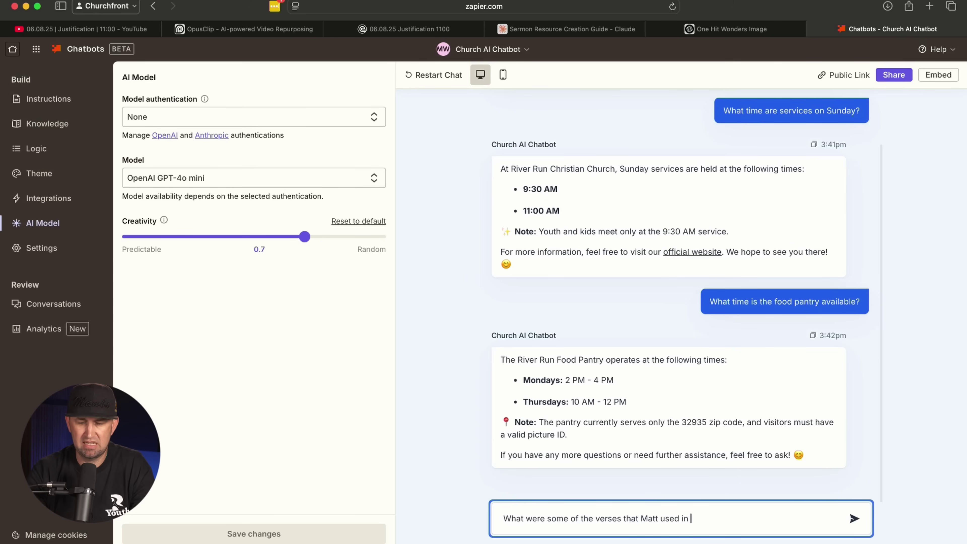
{"action": "type", "text": "his sermon on "}
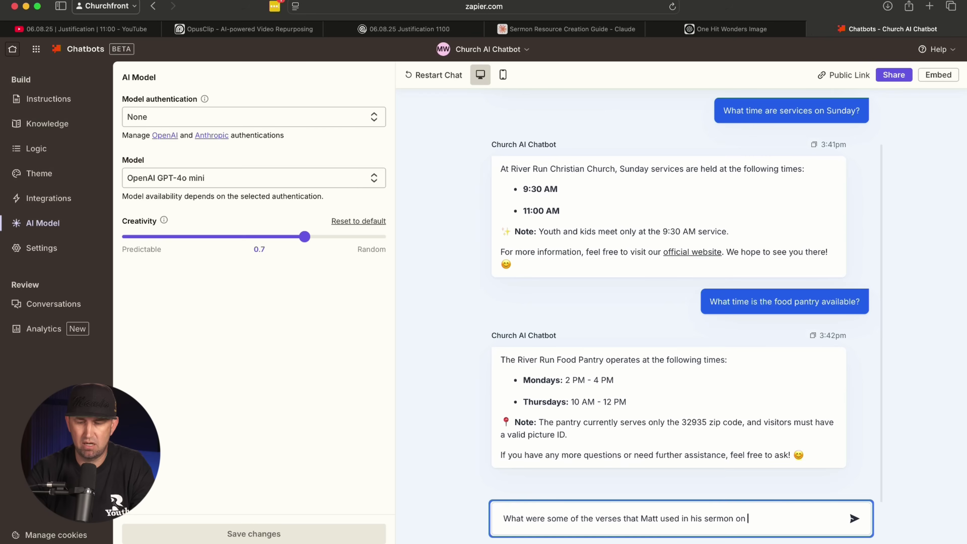
{"action": "type", "text": "Justification?"}
{"action": "key", "text": "Return"}
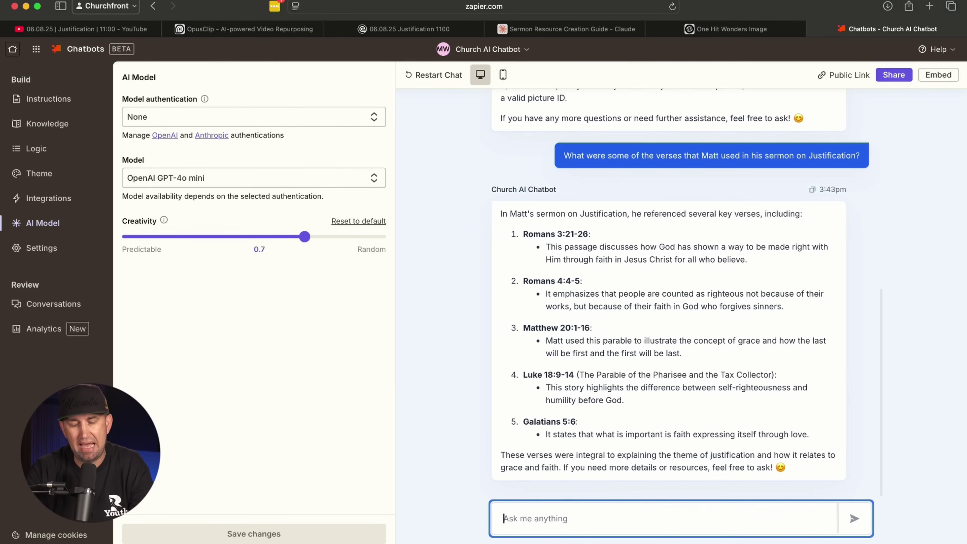
{"action": "type", "text": "What did Matt s"}
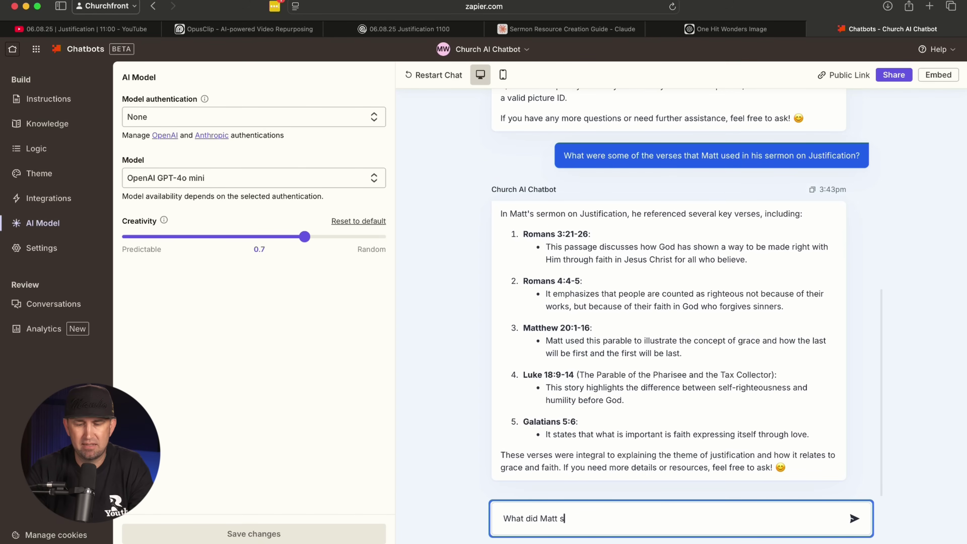
{"action": "type", "text": "ay about Justifi"}
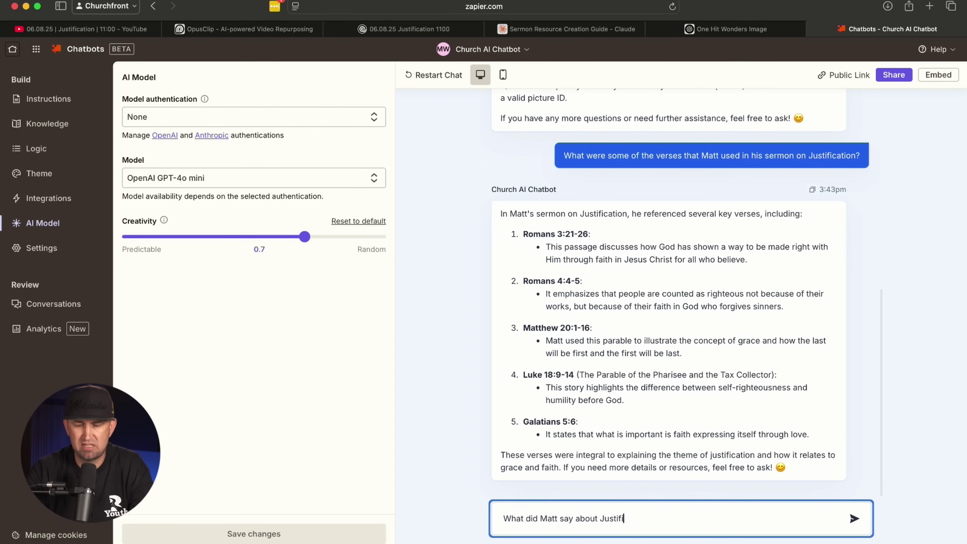
{"action": "type", "text": "cation?"}
{"action": "key", "text": "Return"}
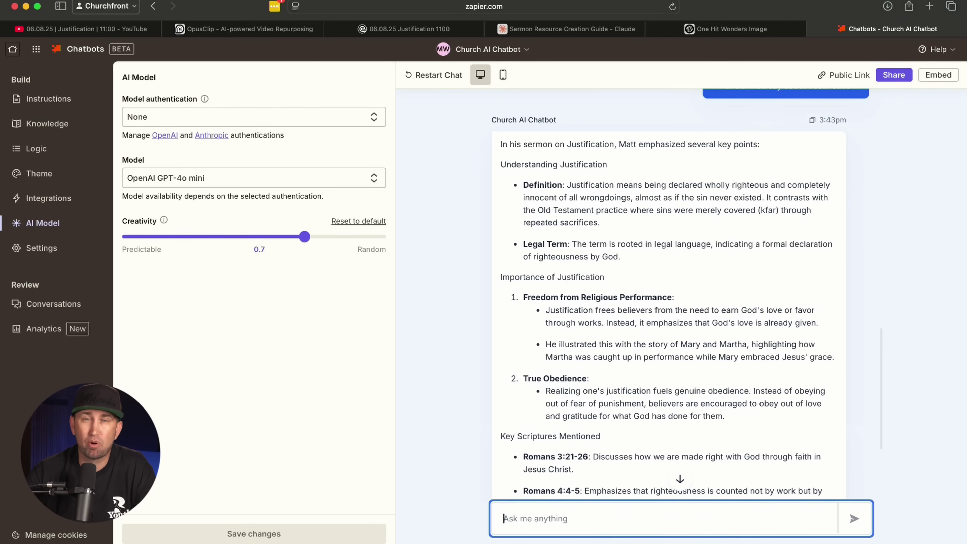
{"action": "scroll", "coordinate": [680, 293], "scroll_direction": "down", "scroll_amount": 5}
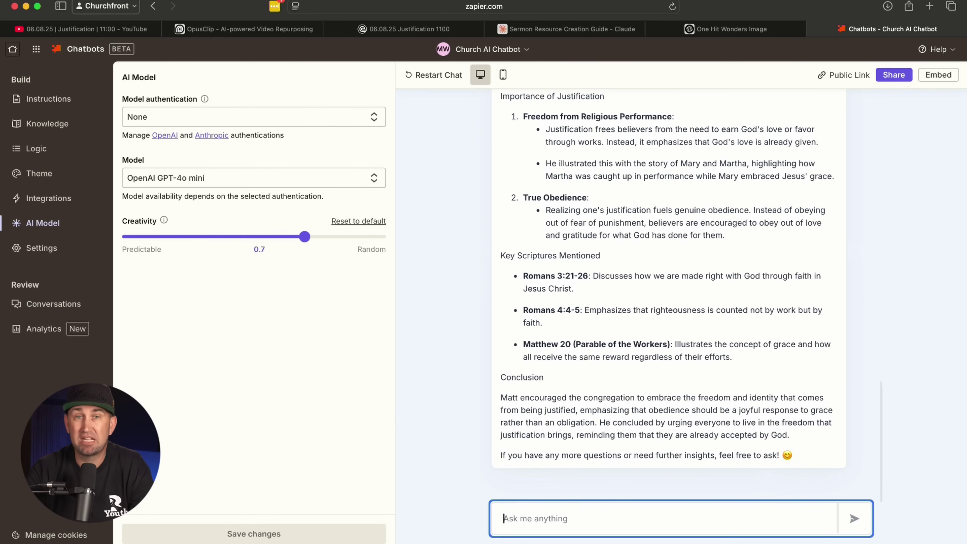
{"action": "type", "text": "What are some things I could study to deepen my knowledge of justification based on Matt's sermon?"}
{"action": "key", "text": "Return"}
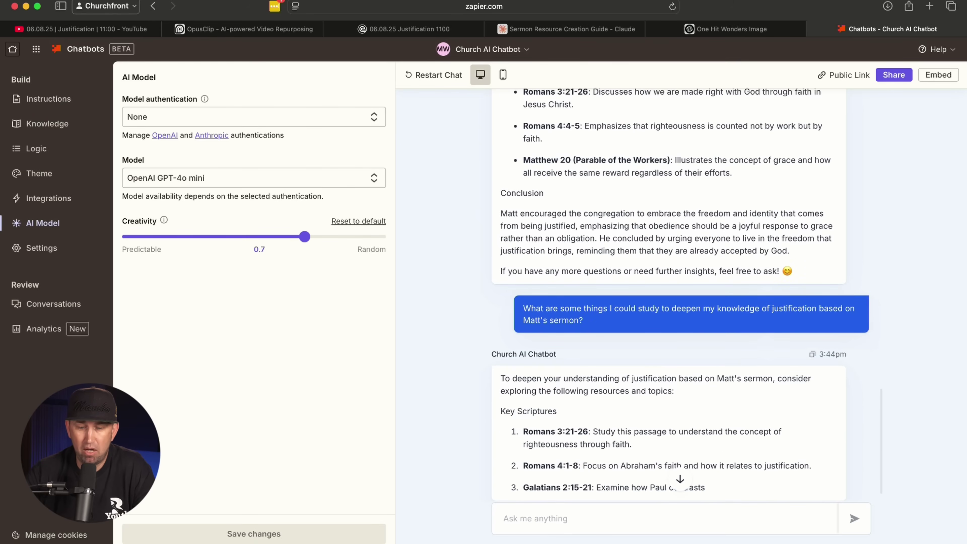